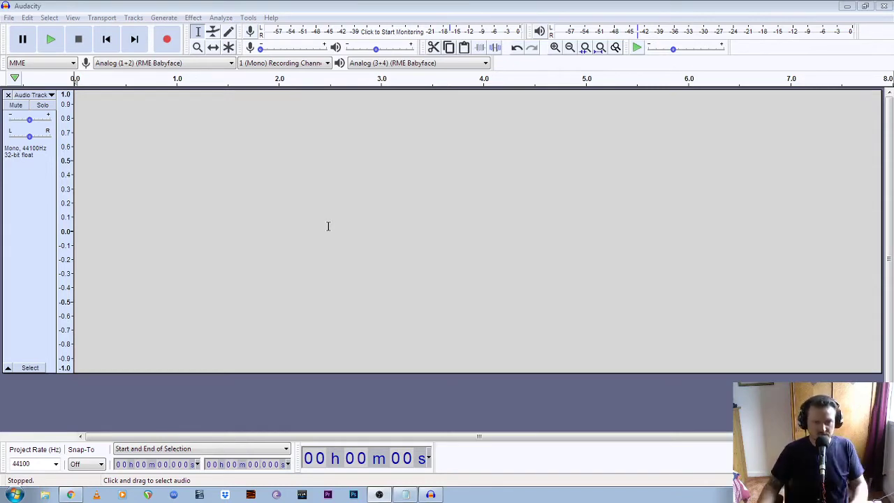
# - Focus the Audacity window holding the empty mono 44100 Hz, 32-bit float track
pyautogui.click(339, 14)
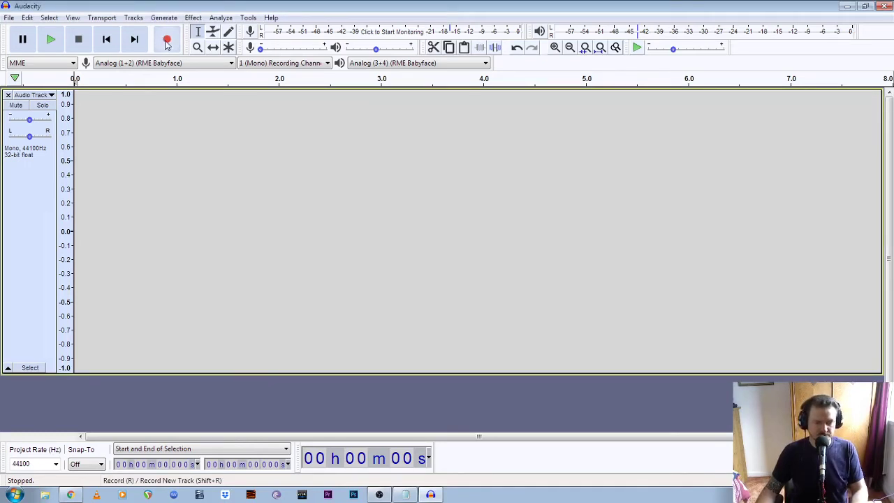
# - Record about six seconds of speech, then play it back from near the start
pyautogui.click(167, 43)
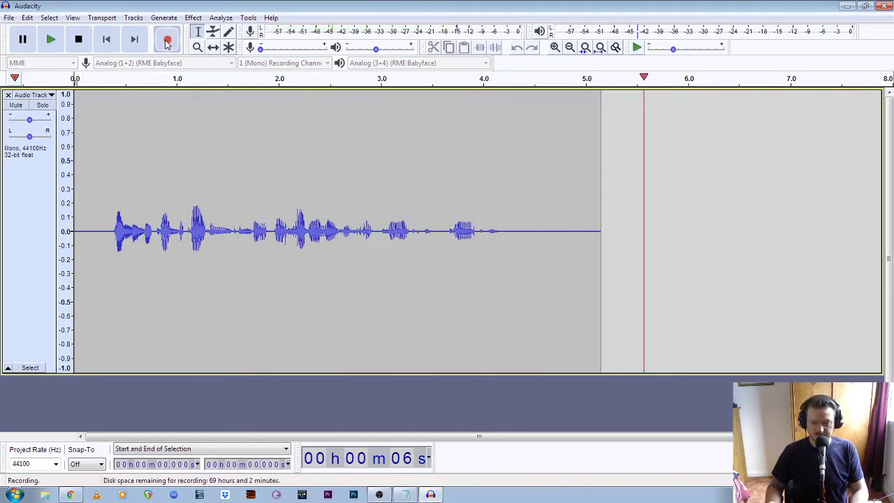
pyautogui.press('space')
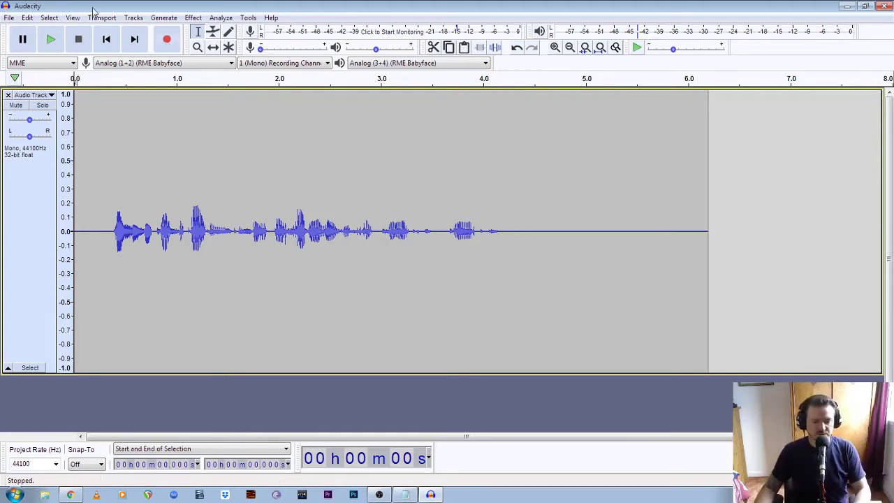
pyautogui.click(85, 190)
pyautogui.press('space')
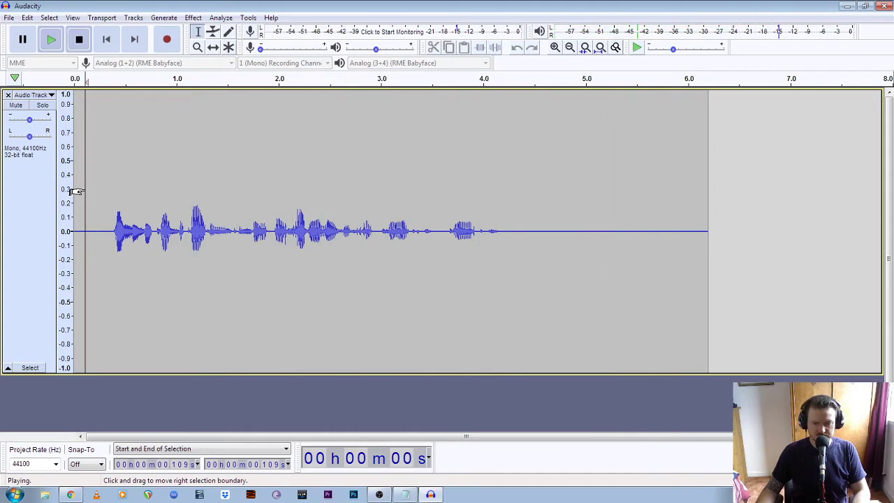
pyautogui.press('space')
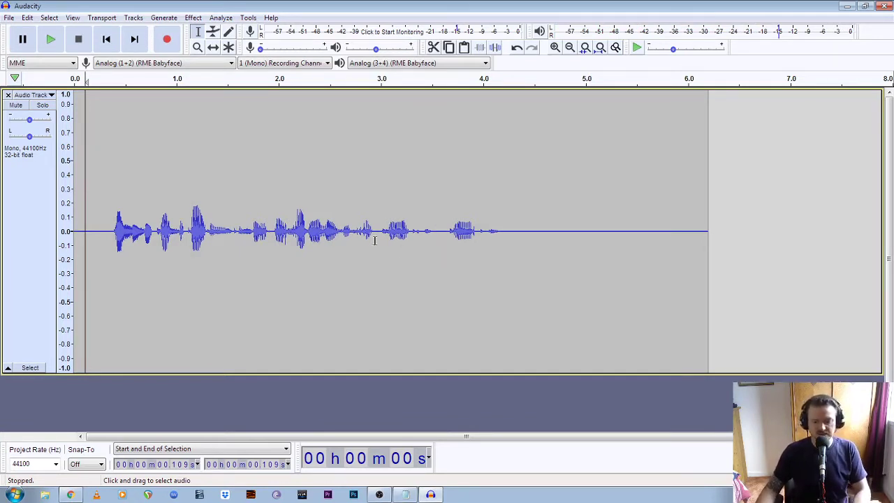
# - Preview from 2.15 s, then select and delete the pause from 3.0 to 3.59 s
pyautogui.click(294, 227)
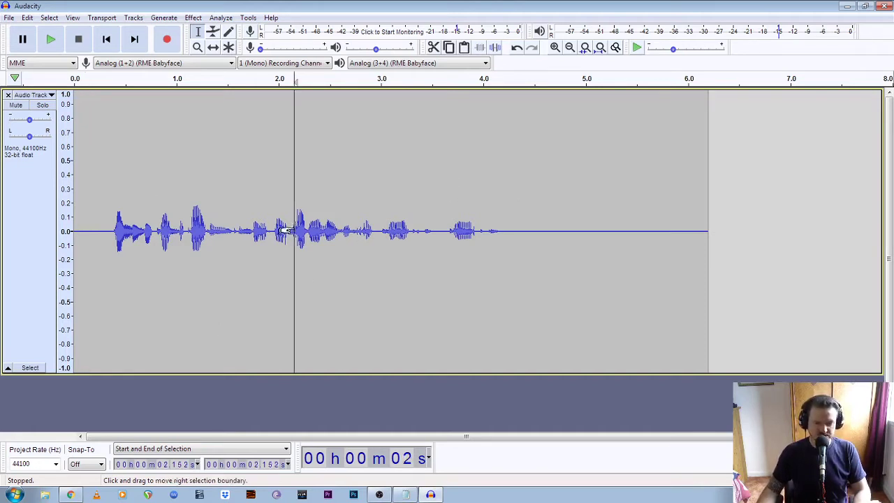
pyautogui.press('space')
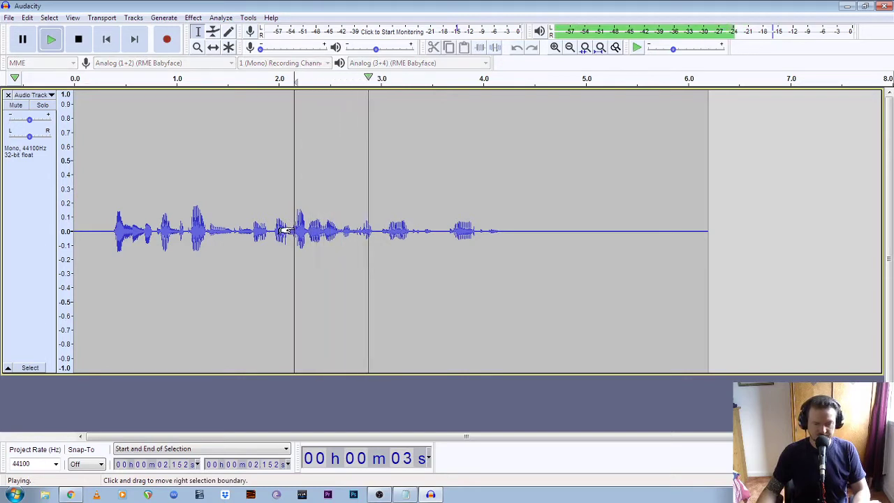
pyautogui.press('space')
pyautogui.click(378, 231)
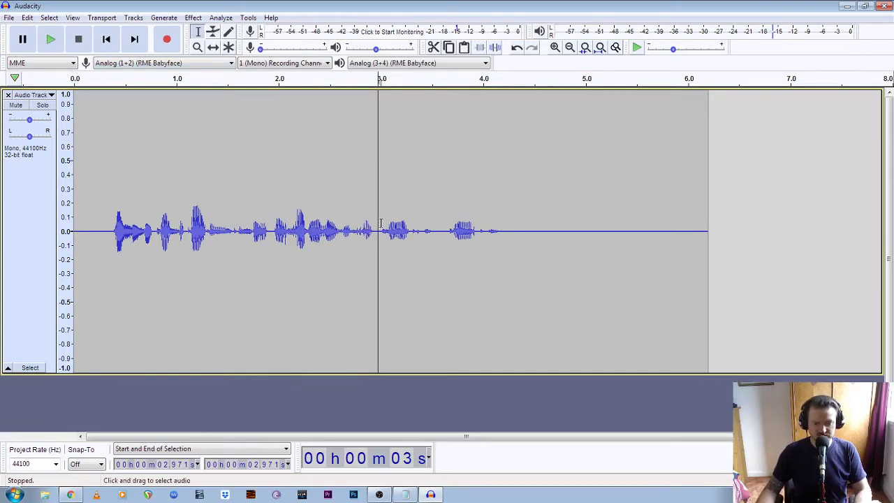
pyautogui.moveTo(381, 223); pyautogui.dragTo(441, 227)
pyautogui.press('Delete')
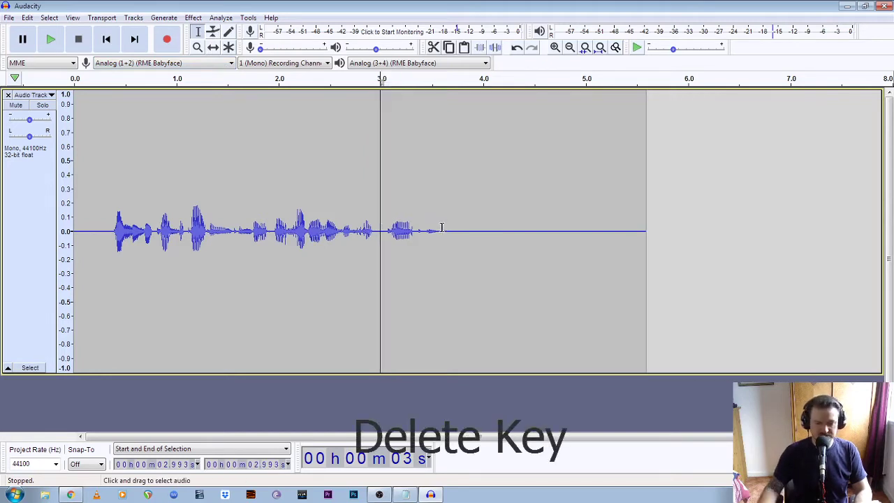
# - Play back from about 2.14 s to check the cut
pyautogui.click(292, 204)
pyautogui.press('space')
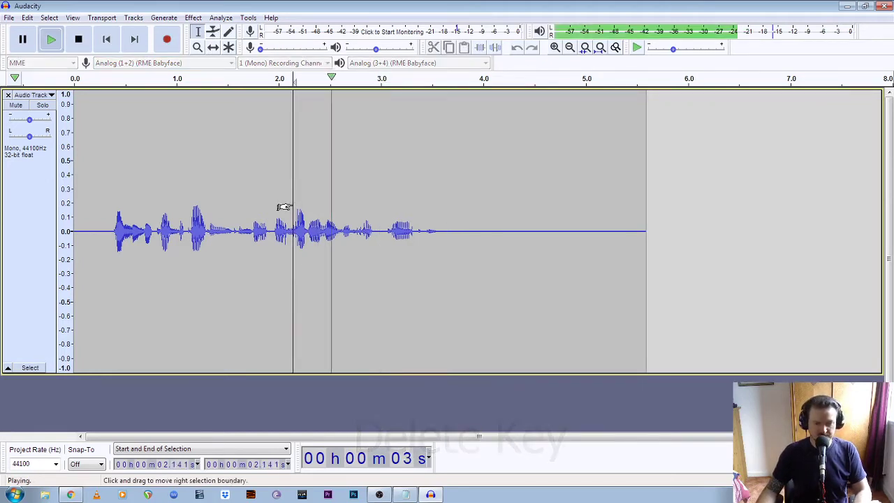
pyautogui.press('space')
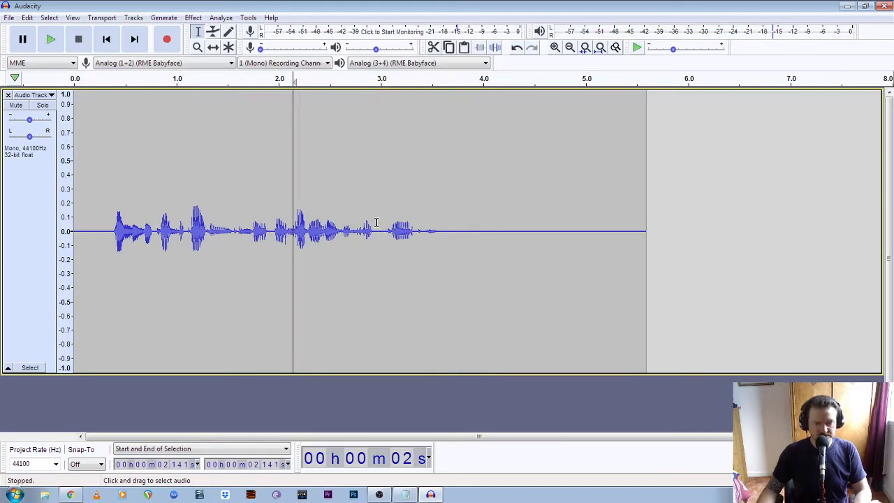
pyautogui.click(198, 47)
# - Zoom in around 3 s and delete the short gap from 2.963 to 3.03 s
pyautogui.click(377, 229)
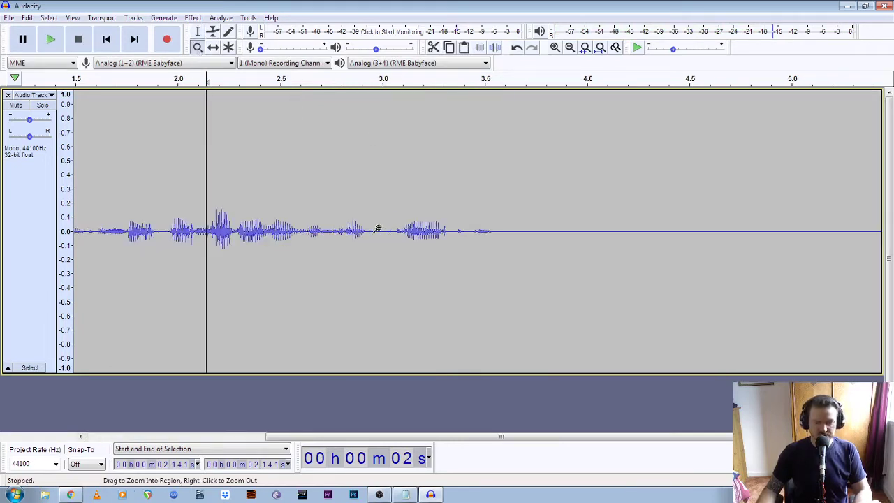
pyautogui.click(377, 229)
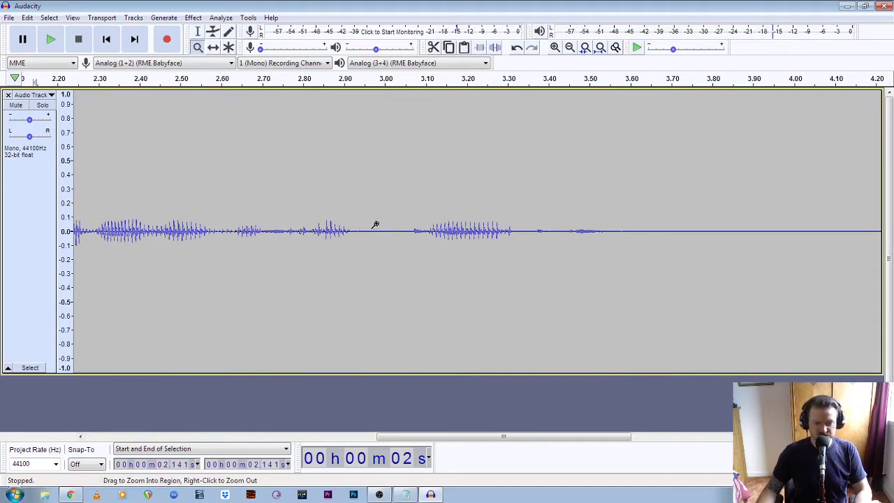
pyautogui.click(199, 33)
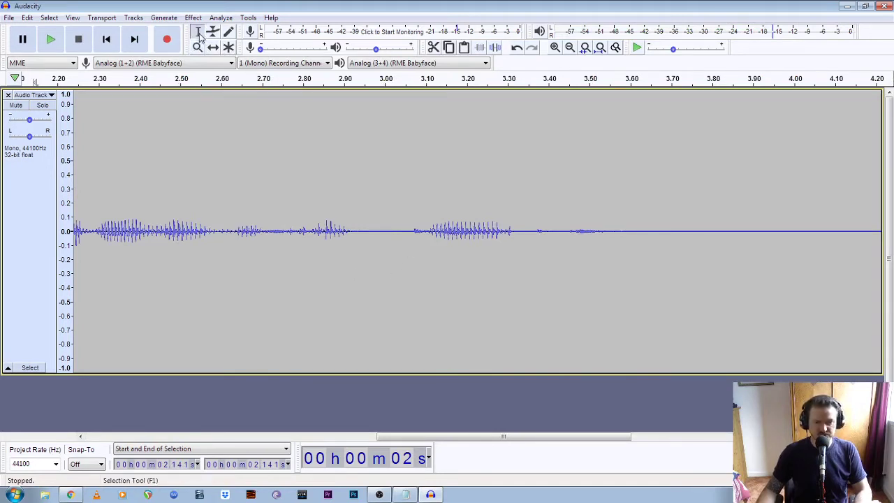
pyautogui.click(137, 222)
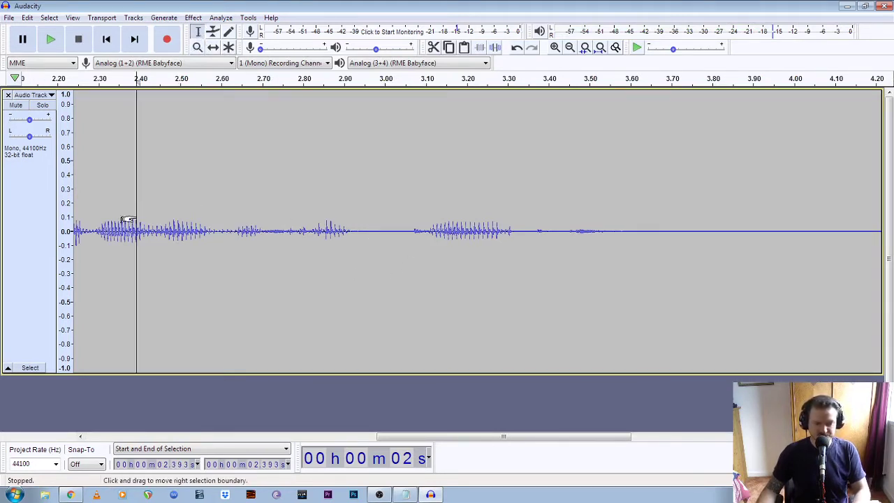
pyautogui.press('space')
pyautogui.press('space')
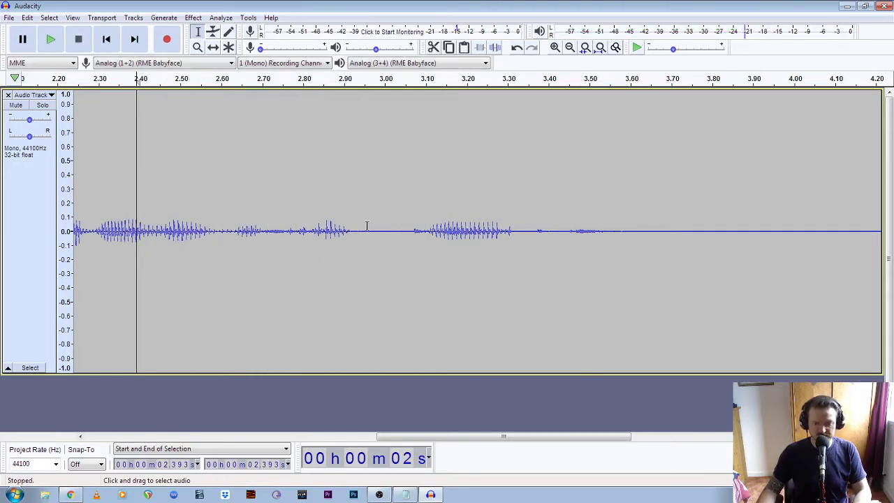
pyautogui.moveTo(370, 229); pyautogui.dragTo(396, 230)
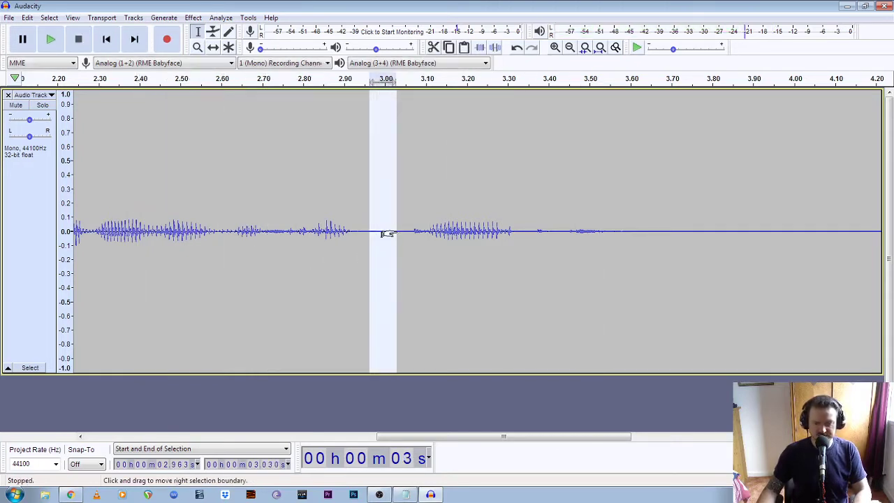
pyautogui.press('Delete')
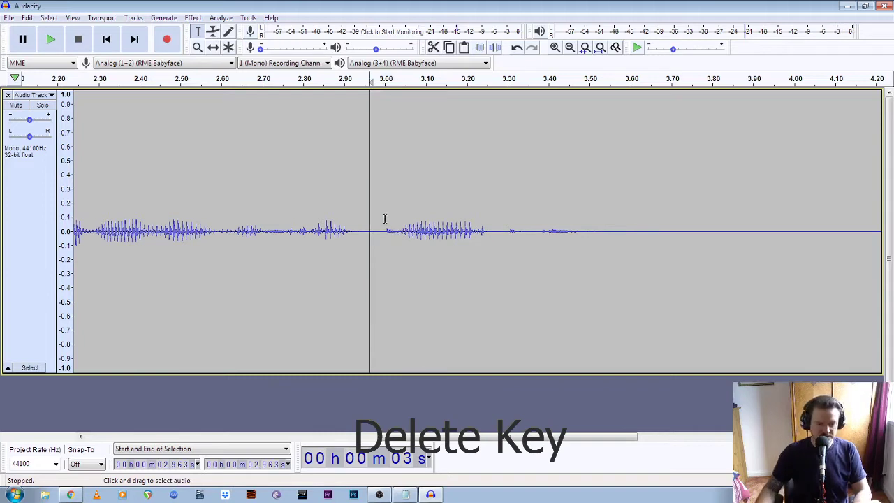
# - Replay the tightened section from 2.29 s, zoom out, and play the whole clip from the start
pyautogui.click(93, 203)
pyautogui.press('space')
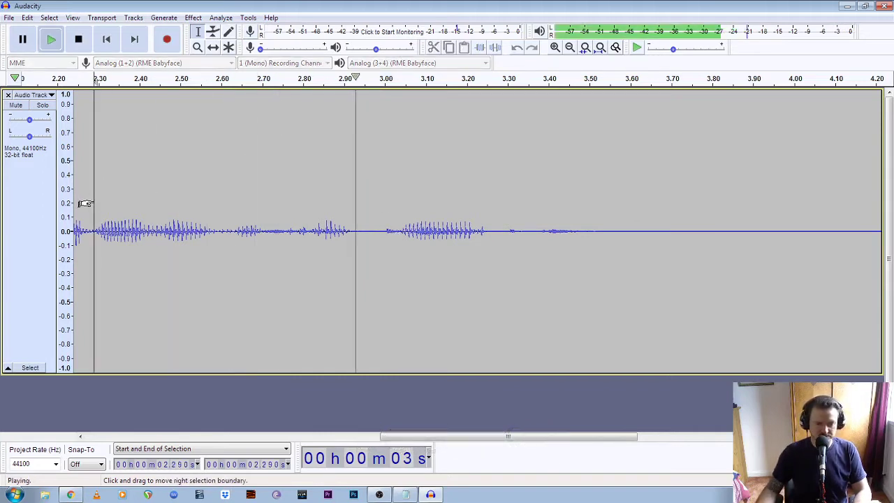
pyautogui.press('space')
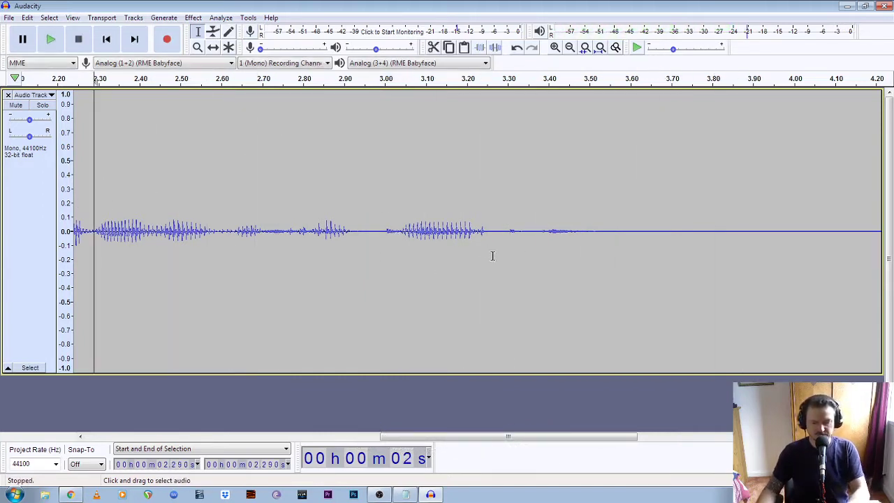
pyautogui.click(197, 46)
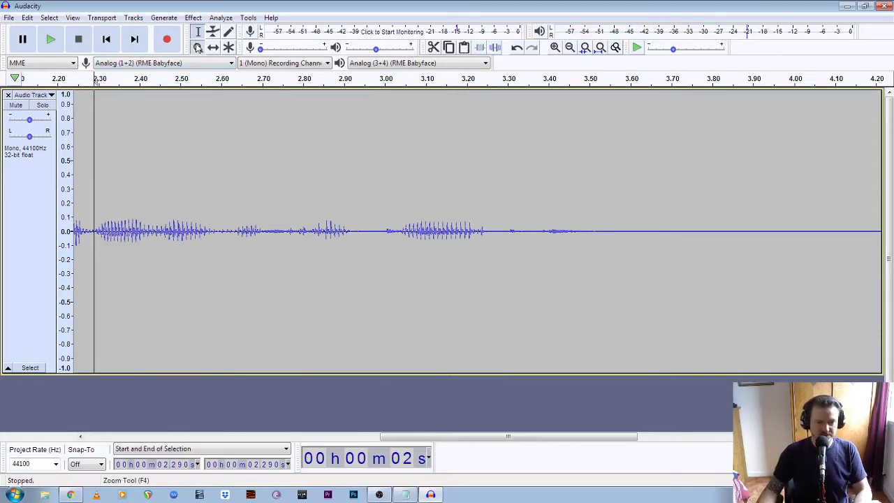
pyautogui.rightClick(303, 200)
pyautogui.rightClick(303, 201)
pyautogui.rightClick(303, 200)
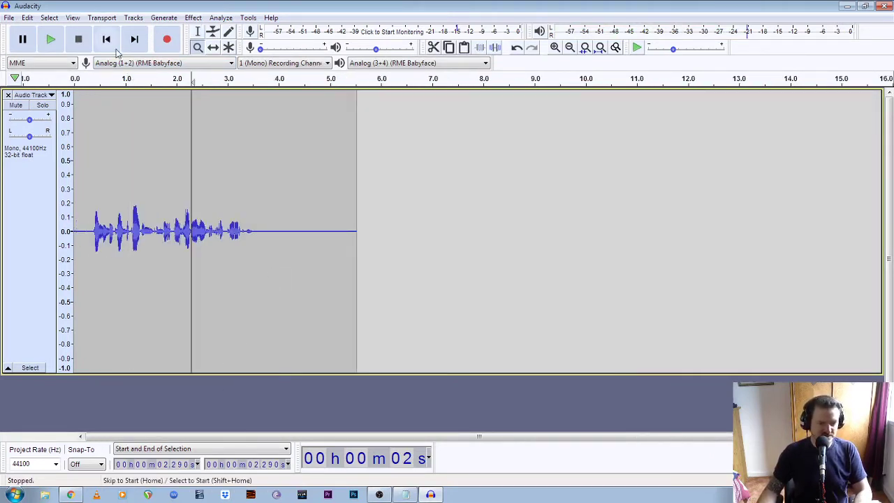
pyautogui.click(106, 40)
pyautogui.press('space')
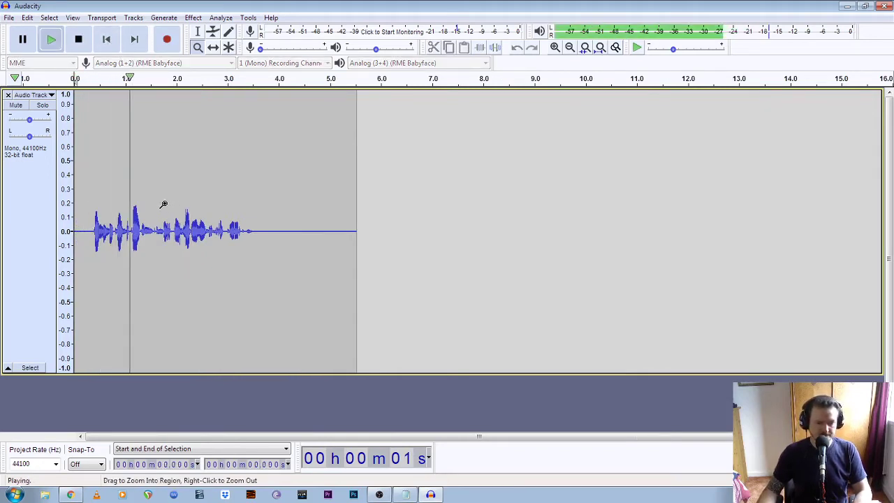
pyautogui.click(120, 191)
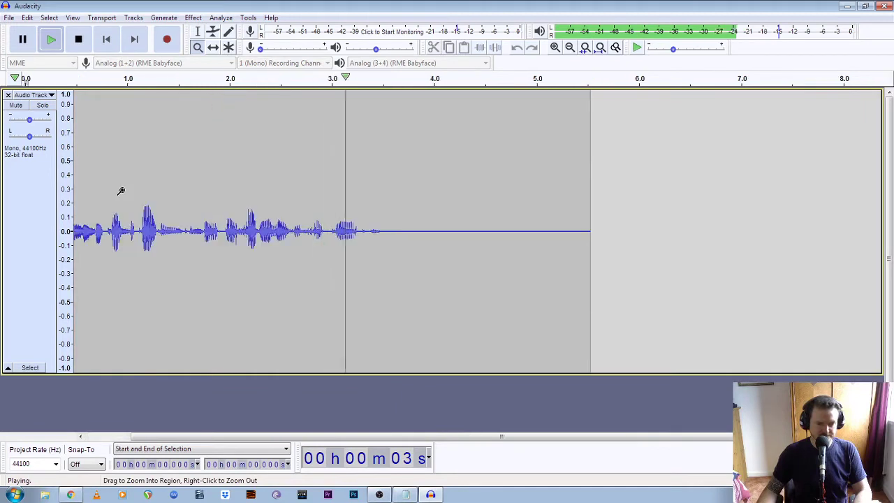
pyautogui.press('space')
pyautogui.press('Home')
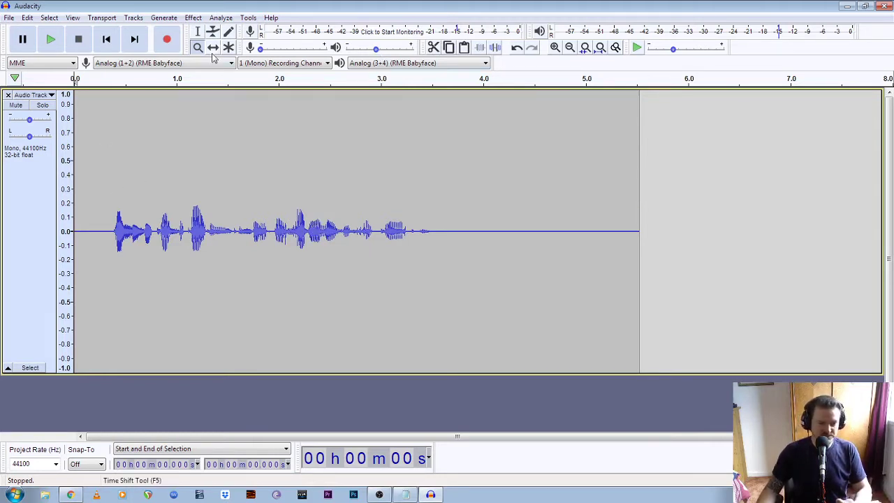
# - Select the whole clip and run ACX Check: RMS −35.85 dB fails, noise floor −73.53 dB passes
pyautogui.click(198, 32)
pyautogui.doubleClick(318, 232)
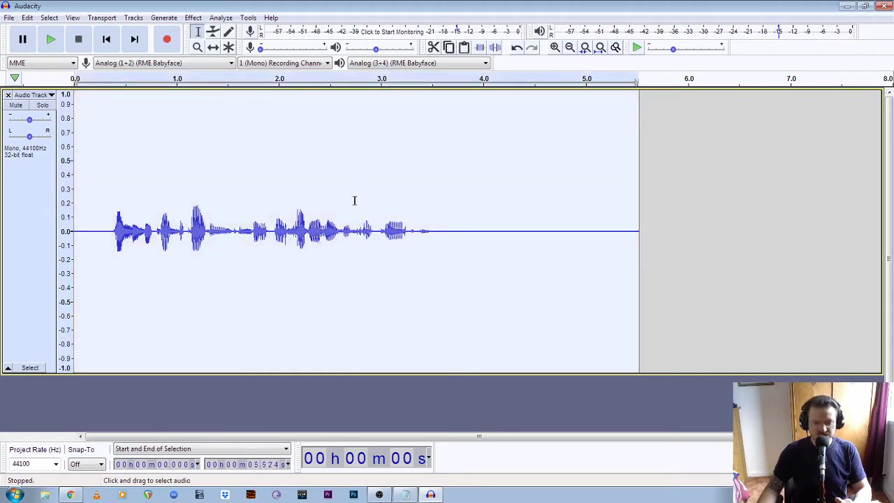
pyautogui.click(221, 17)
pyautogui.moveTo(248, 17)
pyautogui.moveTo(220, 17)
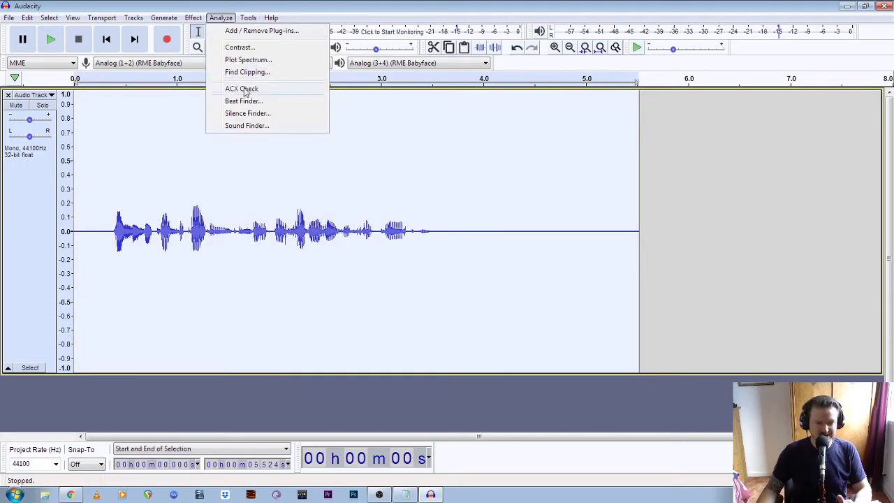
pyautogui.click(243, 88)
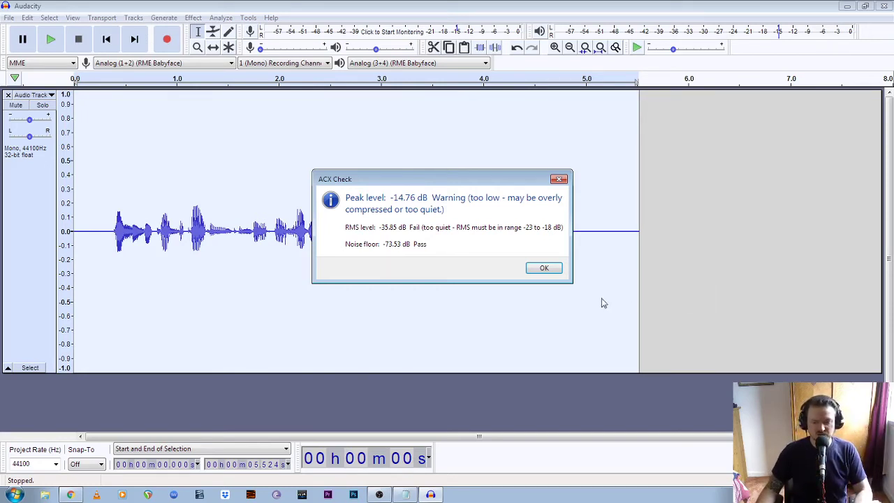
pyautogui.click(544, 269)
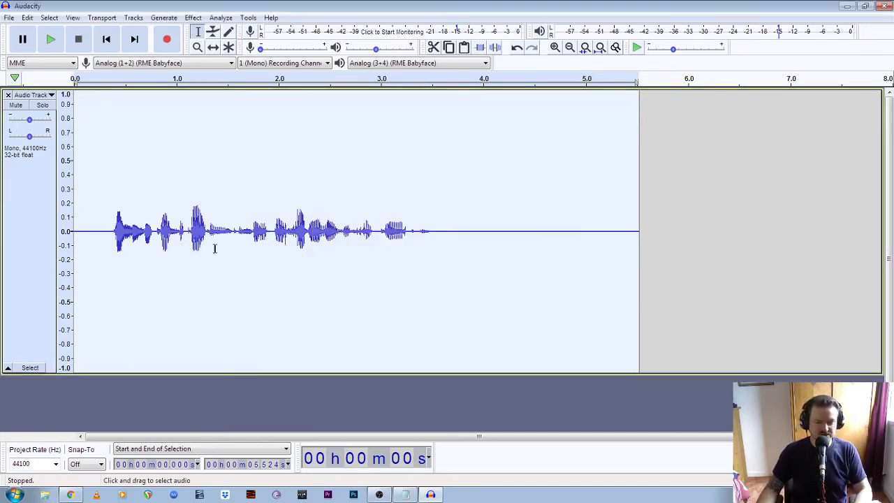
# - Select all and normalize the clip to a 0.0 dB peak with DC offset removed
pyautogui.click(253, 264)
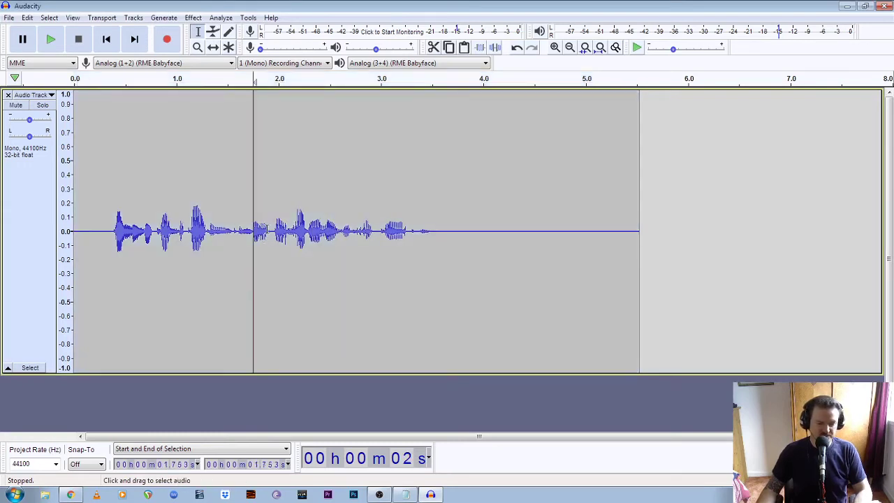
pyautogui.hotkey('ctrl', 'a')
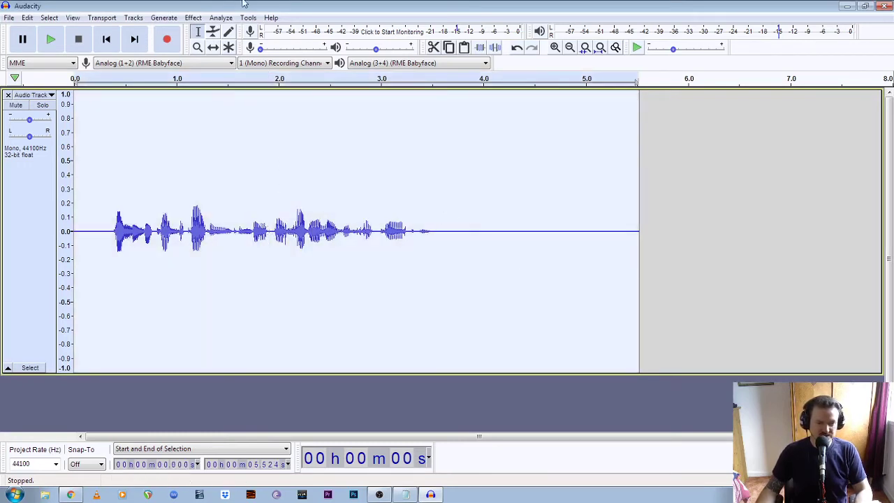
pyautogui.click(194, 18)
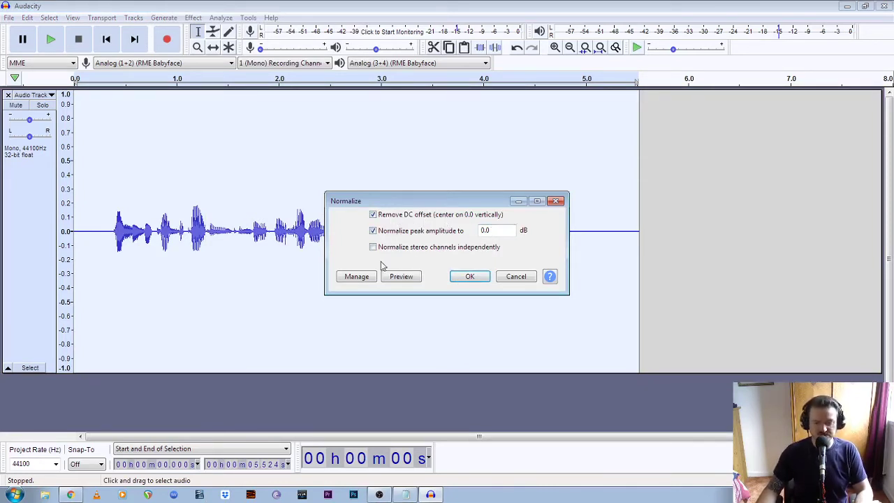
pyautogui.click(477, 276)
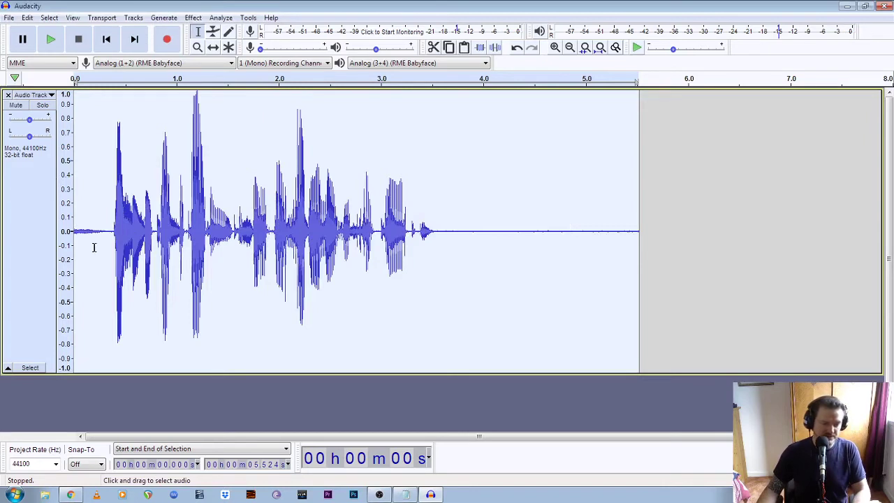
pyautogui.click(106, 39)
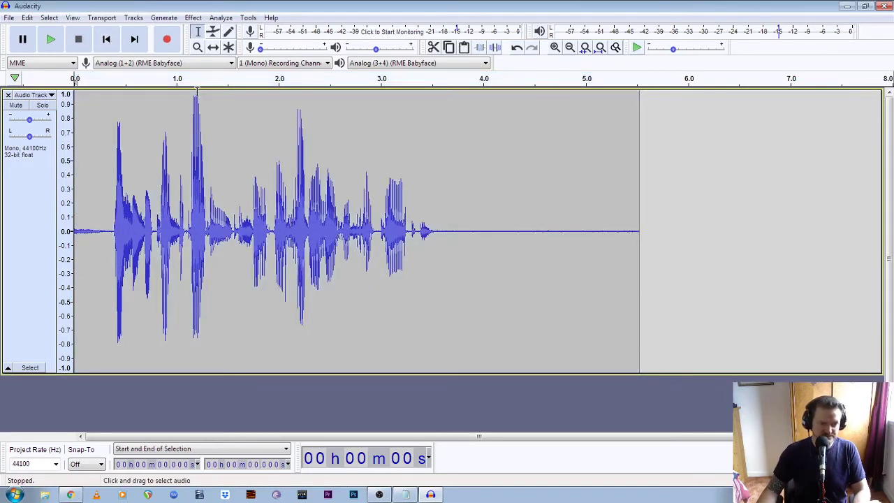
pyautogui.press('space')
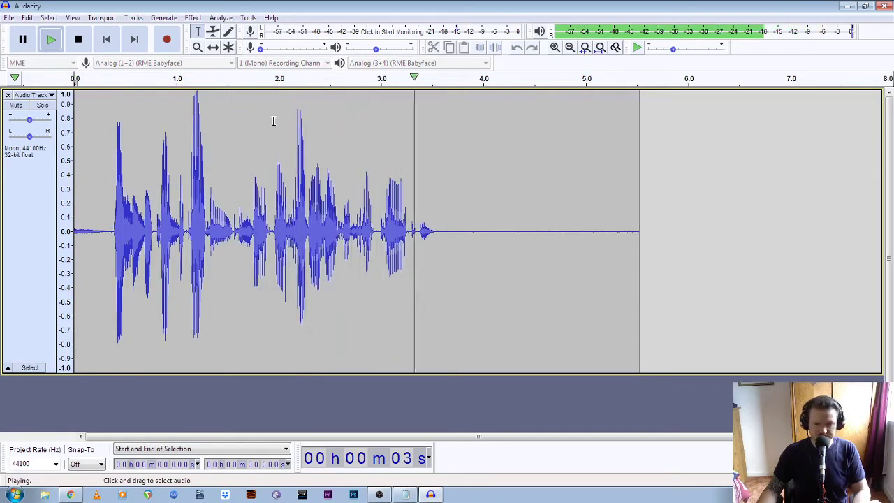
pyautogui.press('space')
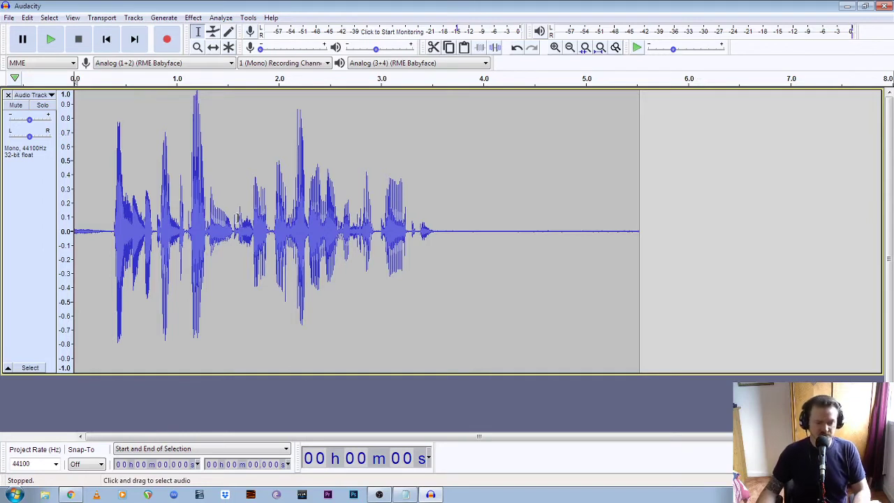
pyautogui.hotkey('ctrl', 'a')
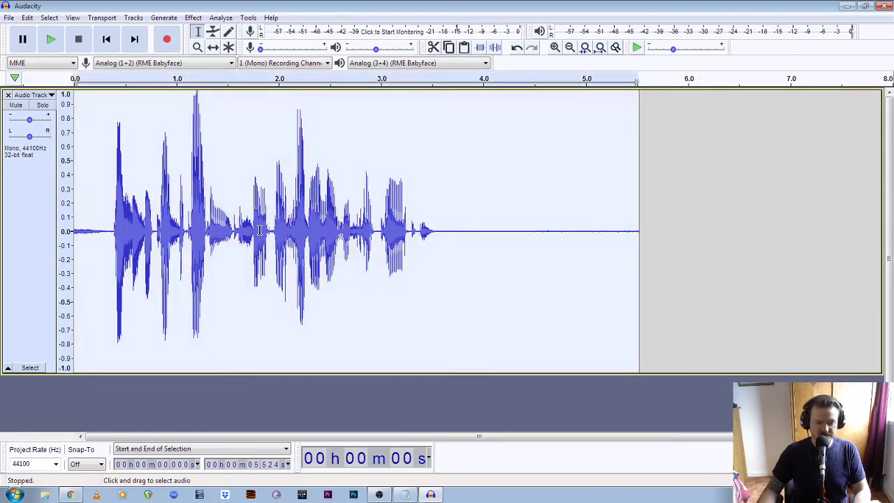
pyautogui.click(220, 19)
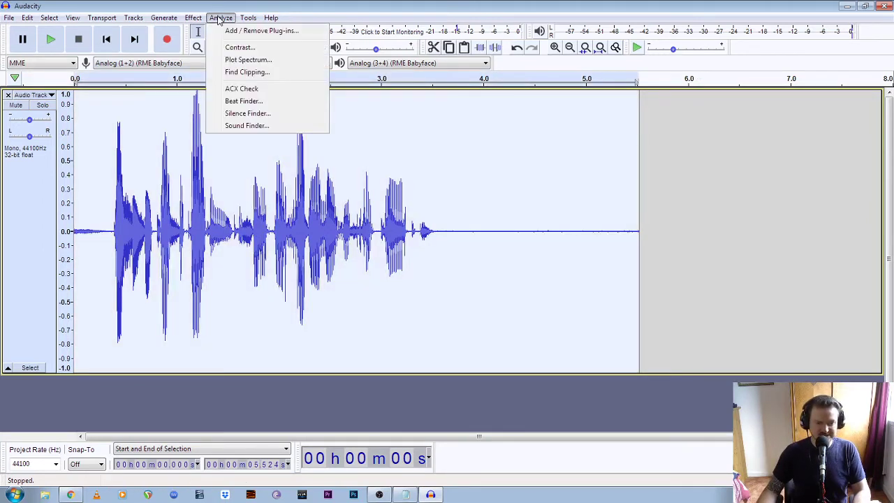
pyautogui.click(248, 89)
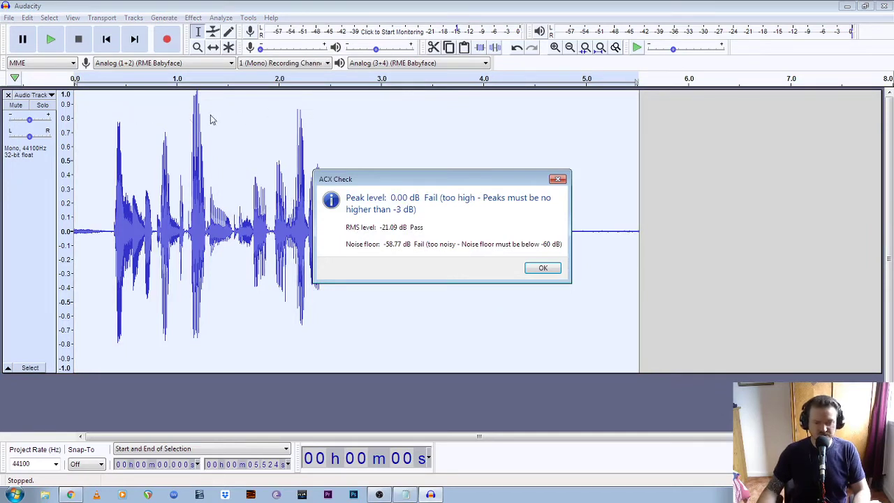
pyautogui.click(542, 267)
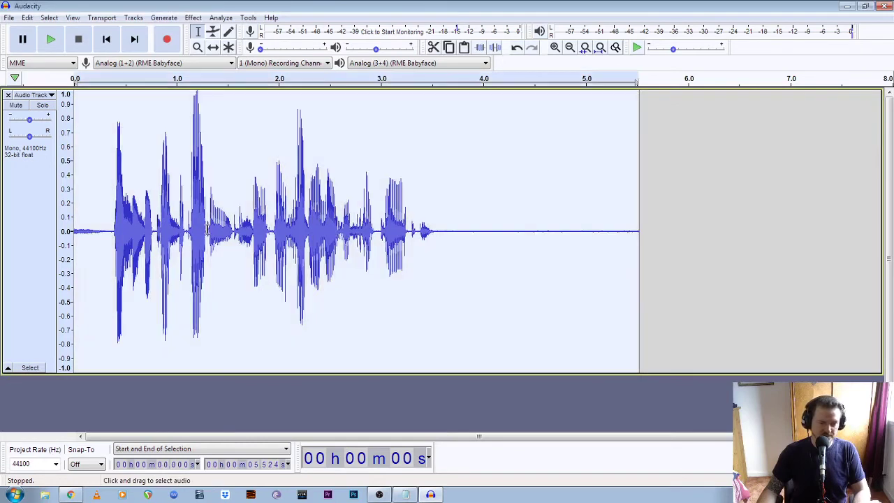
# - Apply the Limiter as a Hard Limit at -3 dB to the clip
pyautogui.click(221, 18)
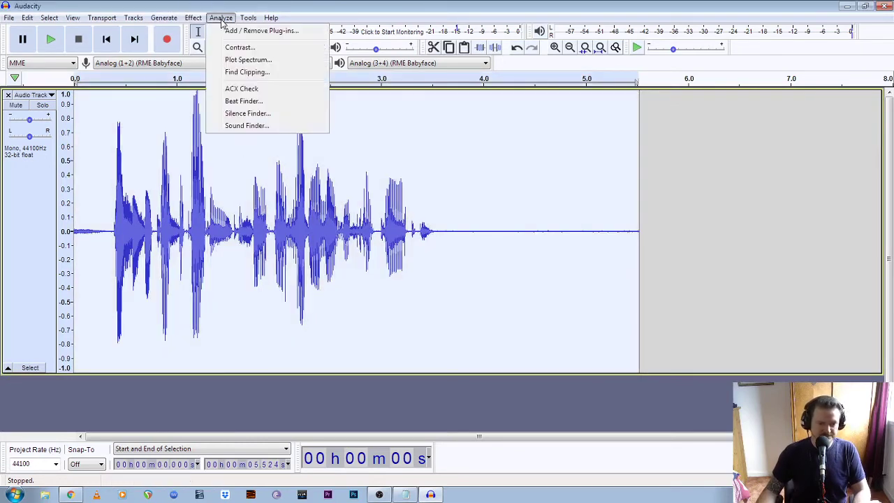
pyautogui.moveTo(196, 18)
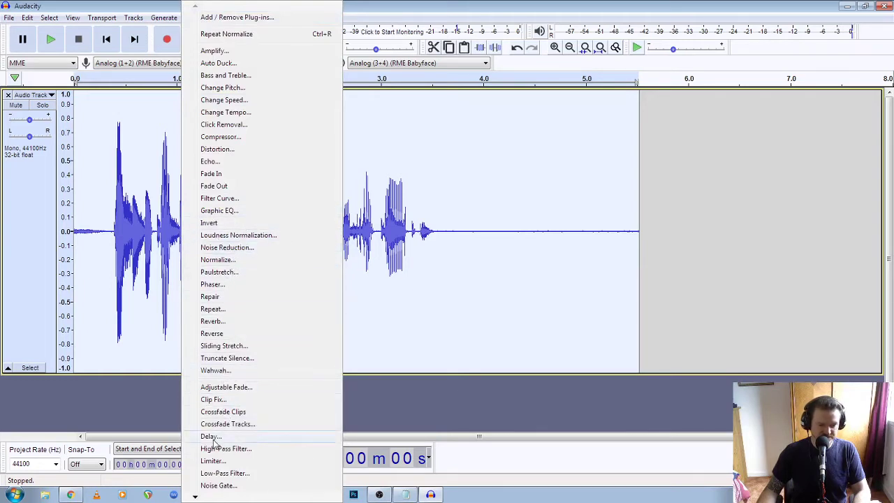
pyautogui.click(214, 461)
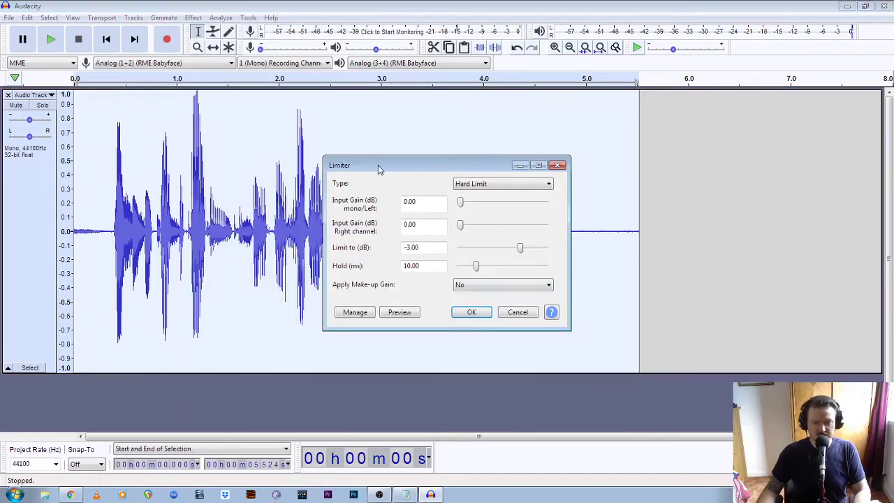
pyautogui.moveTo(424, 247); pyautogui.dragTo(370, 242)
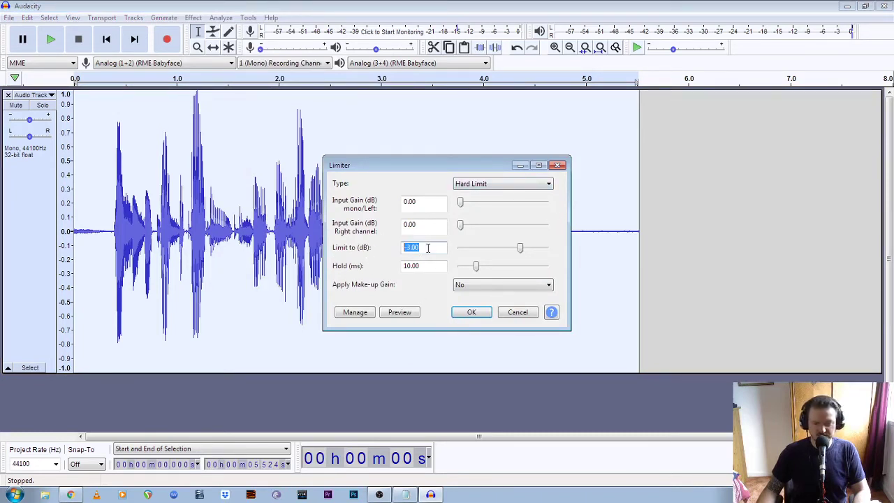
pyautogui.write('-3')
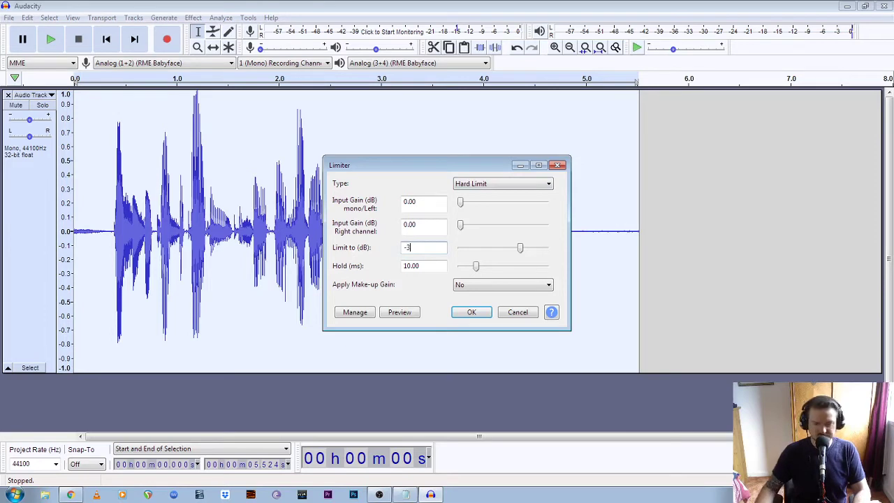
pyautogui.click(471, 312)
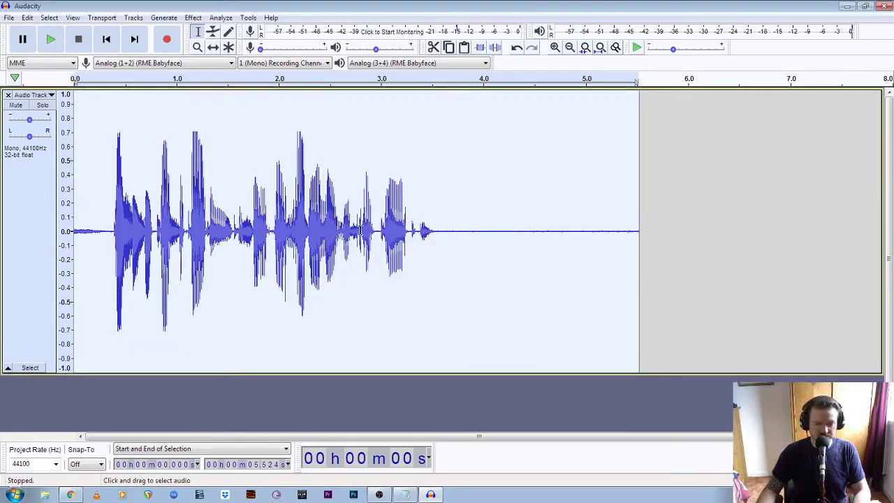
# - Reselect the entire clip for analysis
pyautogui.click(145, 231)
pyautogui.click(213, 233)
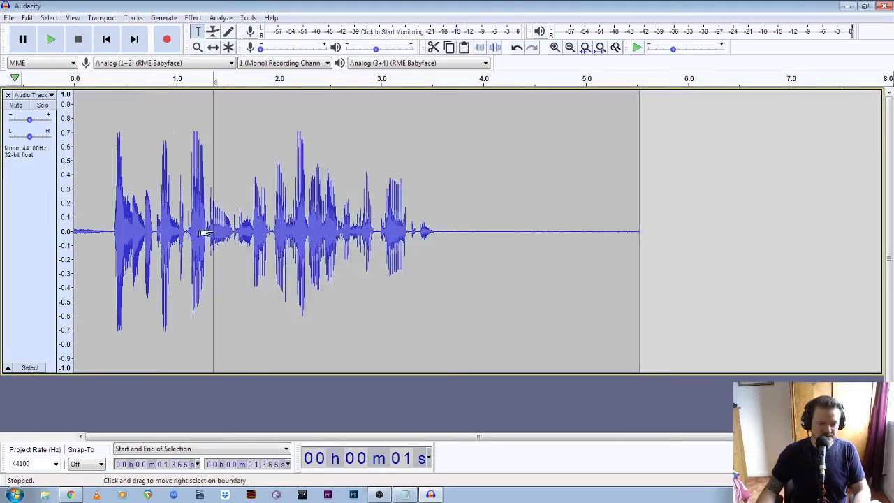
pyautogui.hotkey('ctrl', 'a')
pyautogui.click(221, 17)
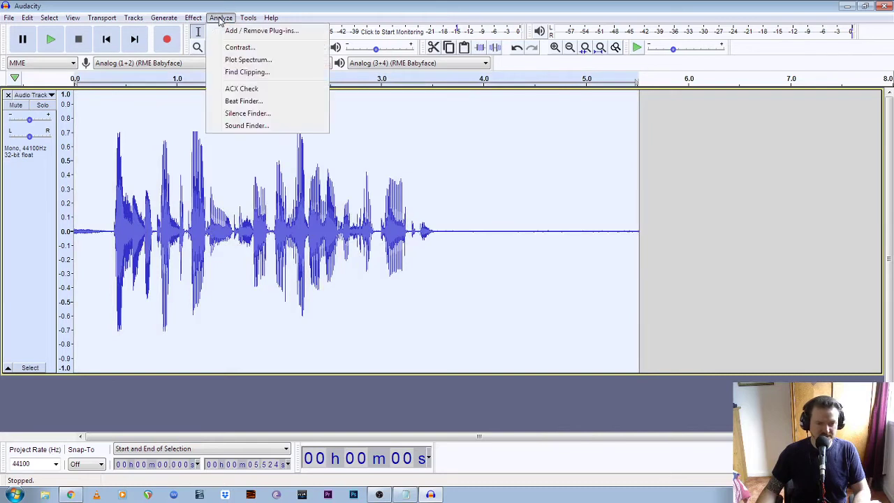
pyautogui.click(244, 91)
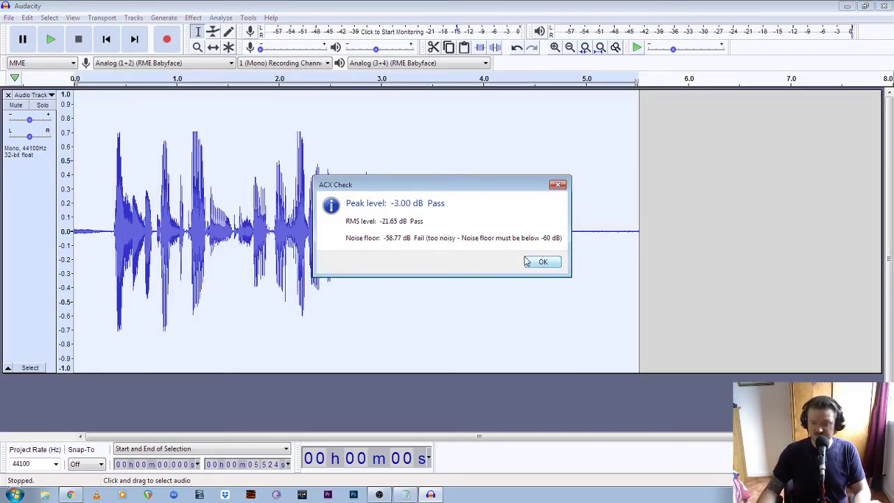
pyautogui.click(546, 262)
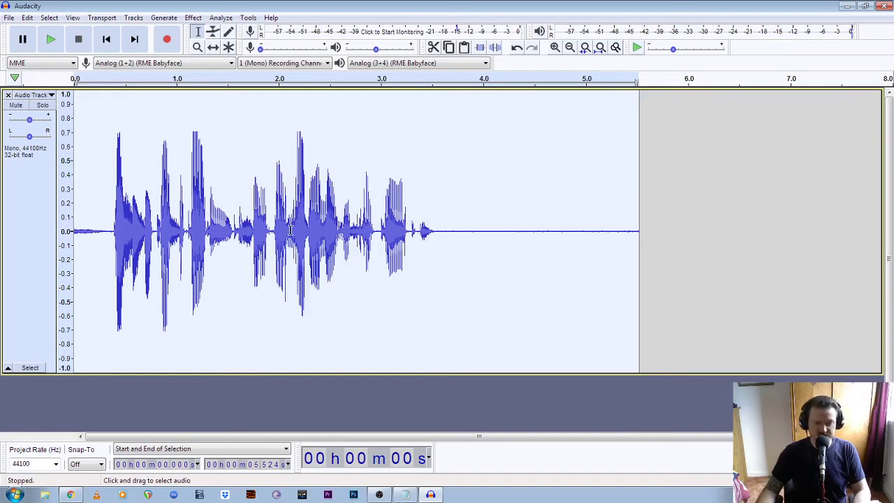
# - Get a Noise Reduction profile from the 3.921–4.719 s silence, then select the whole clip
pyautogui.click(315, 231)
pyautogui.press('space')
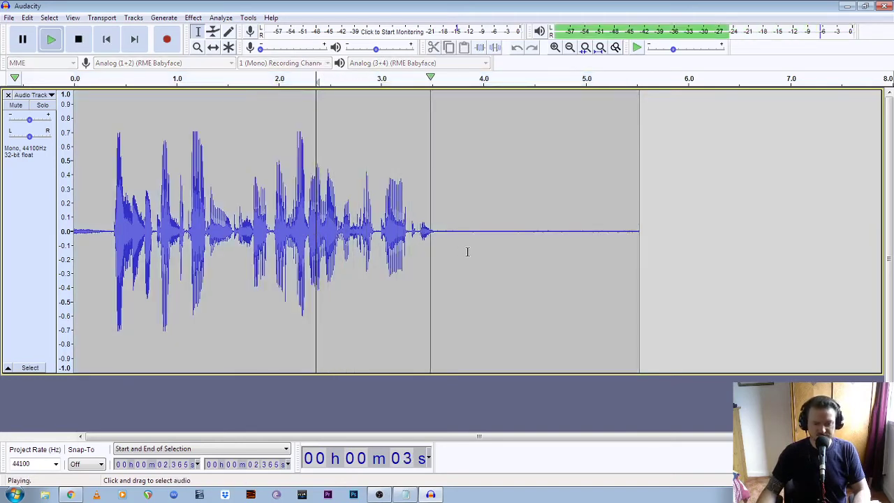
pyautogui.press('space')
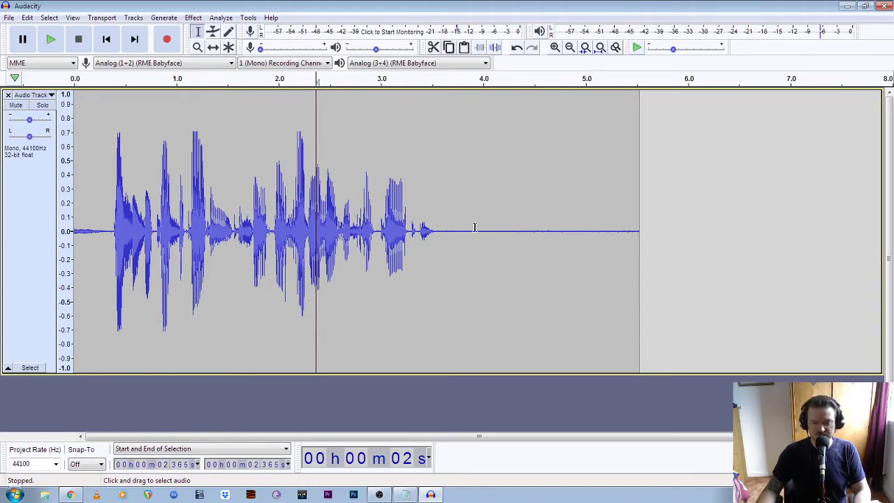
pyautogui.moveTo(474, 232); pyautogui.dragTo(556, 241)
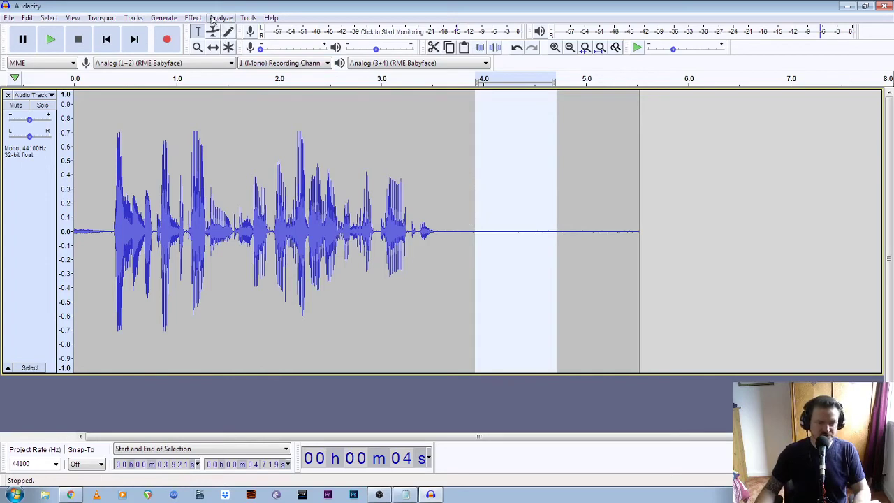
pyautogui.click(193, 17)
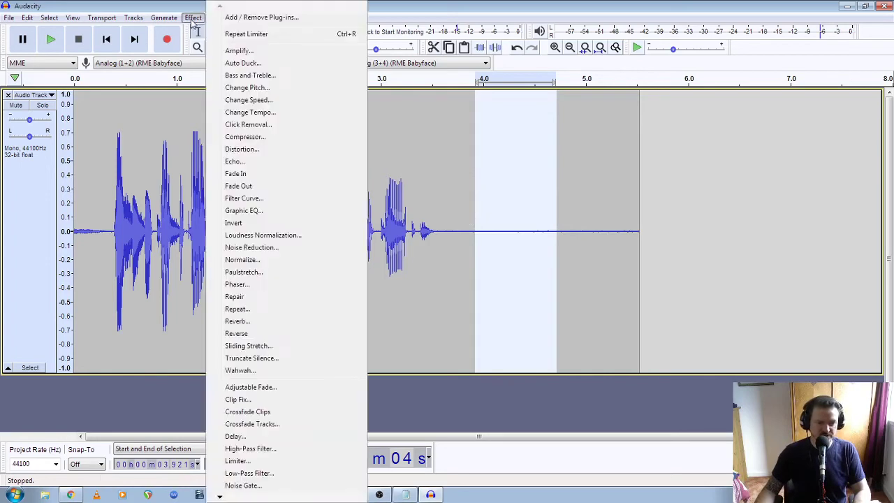
pyautogui.click(252, 248)
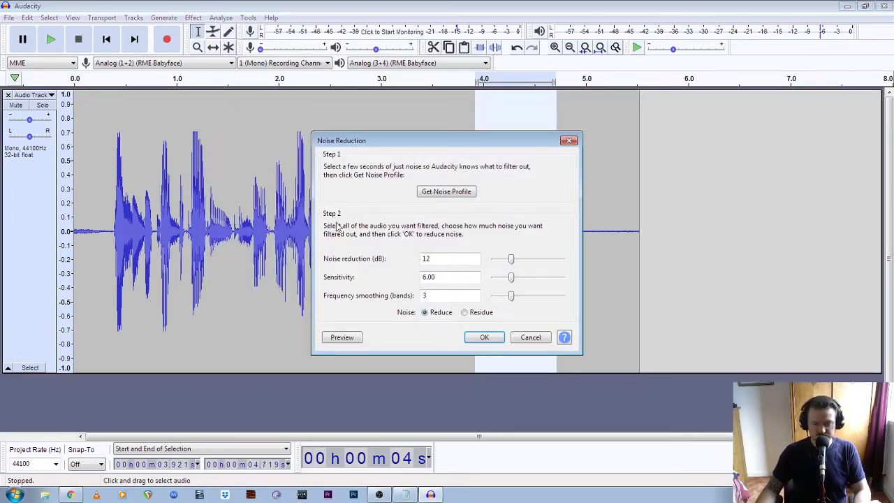
pyautogui.click(447, 195)
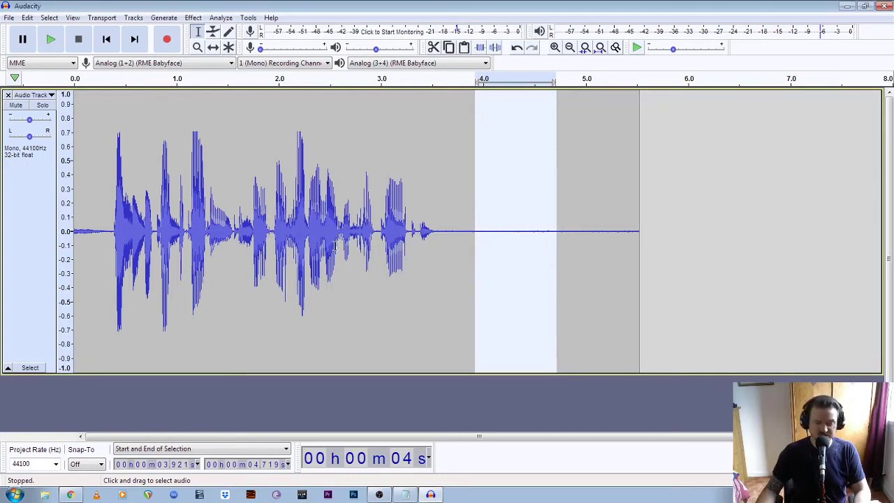
pyautogui.doubleClick(278, 234)
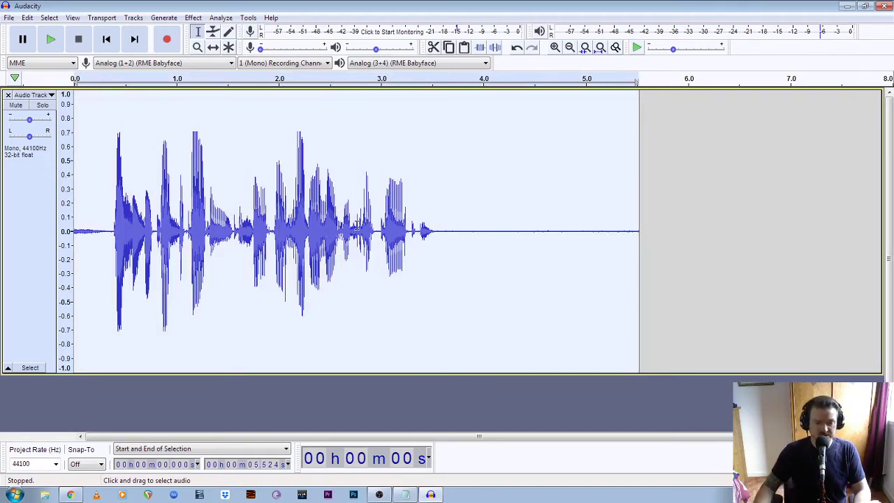
# - Select all and apply Noise Reduction using the captured profile
pyautogui.moveTo(479, 225); pyautogui.dragTo(619, 235)
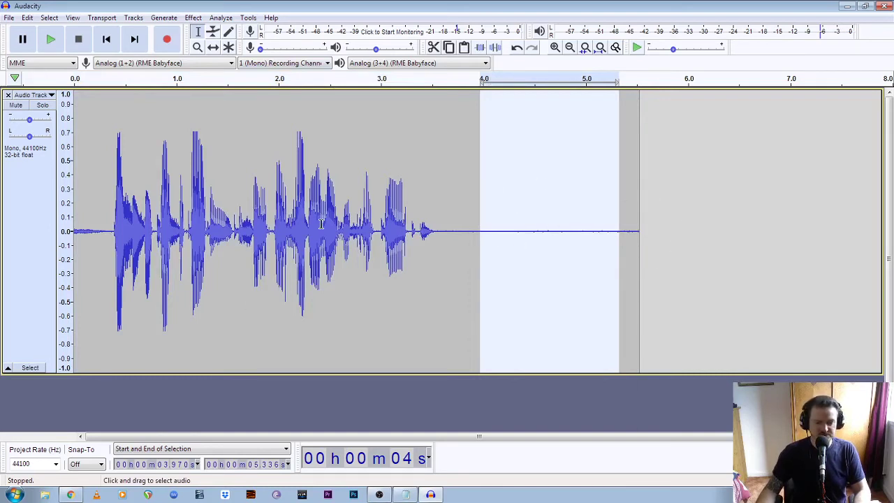
pyautogui.hotkey('ctrl', 'a')
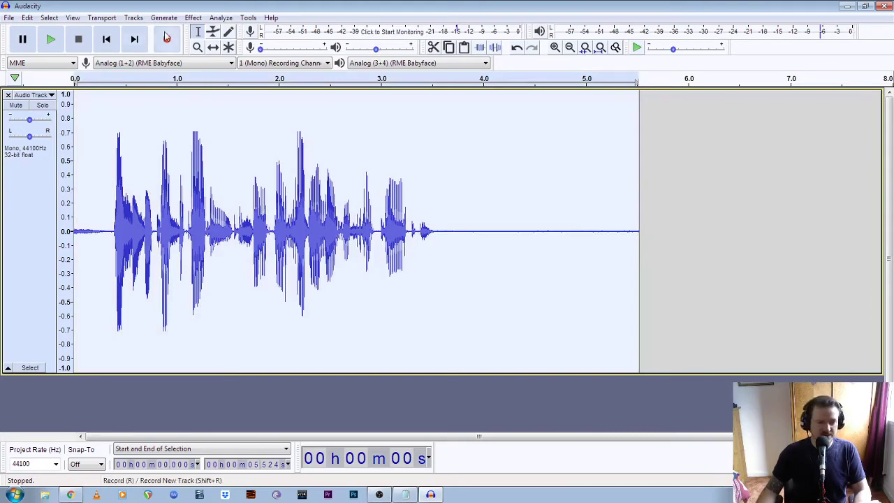
pyautogui.click(193, 17)
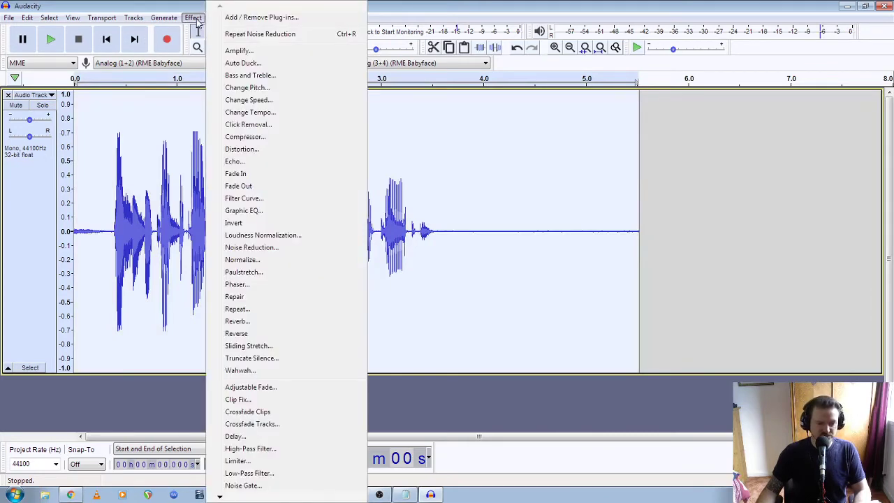
pyautogui.click(272, 248)
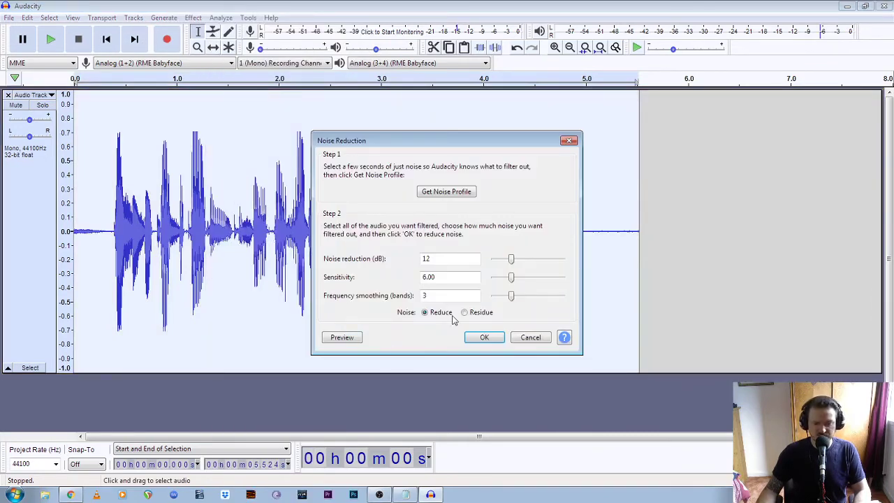
pyautogui.click(485, 338)
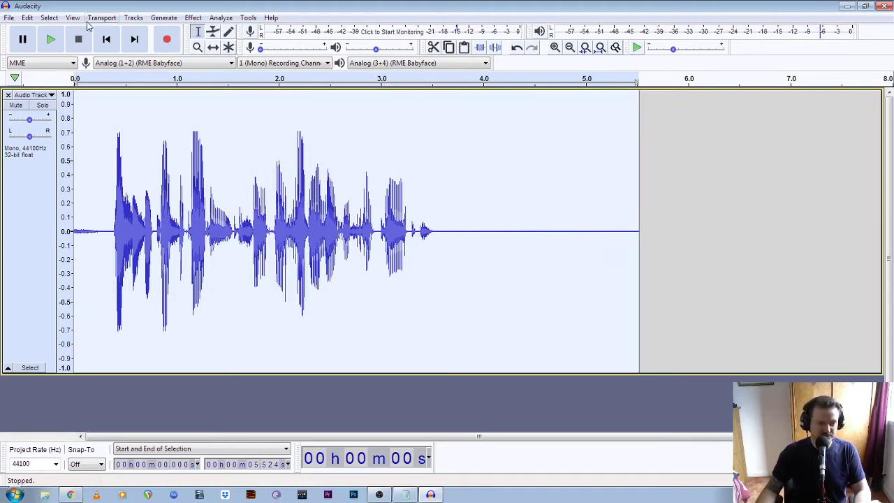
# - Play the noise-reduced clip from the start, then select the whole clip
pyautogui.click(107, 41)
pyautogui.press('space')
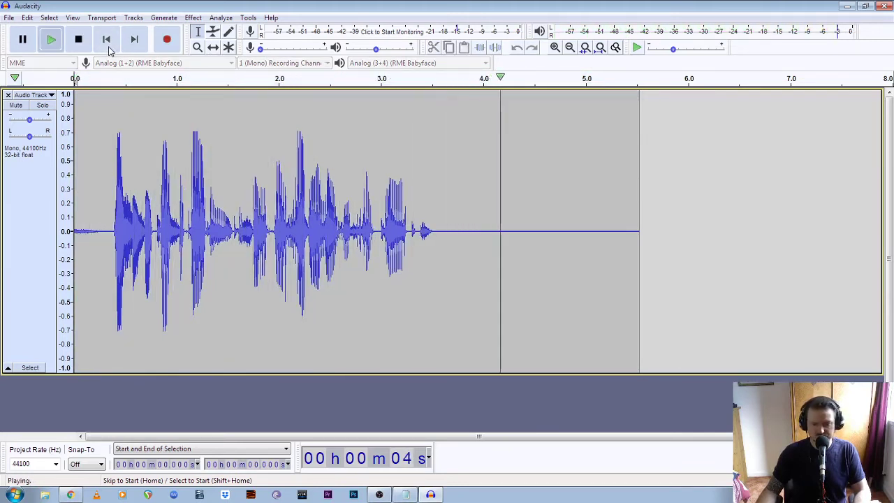
pyautogui.press('space')
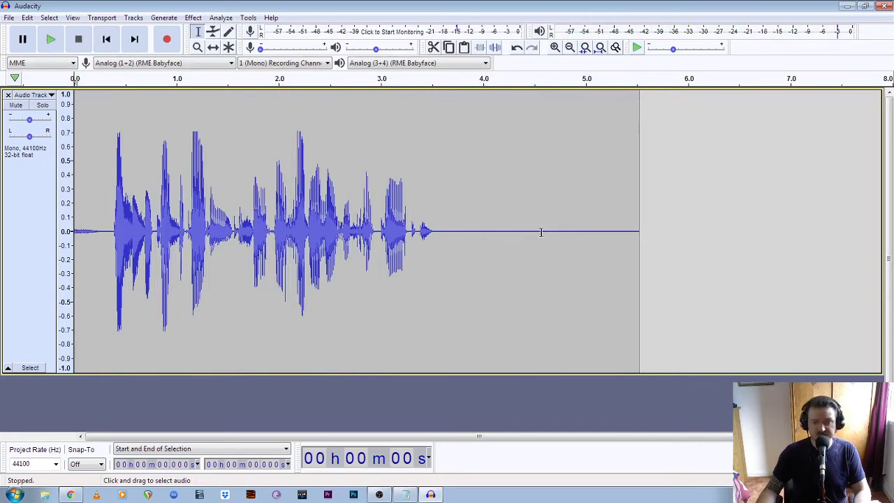
pyautogui.doubleClick(291, 238)
# - Run an ACX Check, which flags the −2.99 dB peak as too high
pyautogui.click(221, 17)
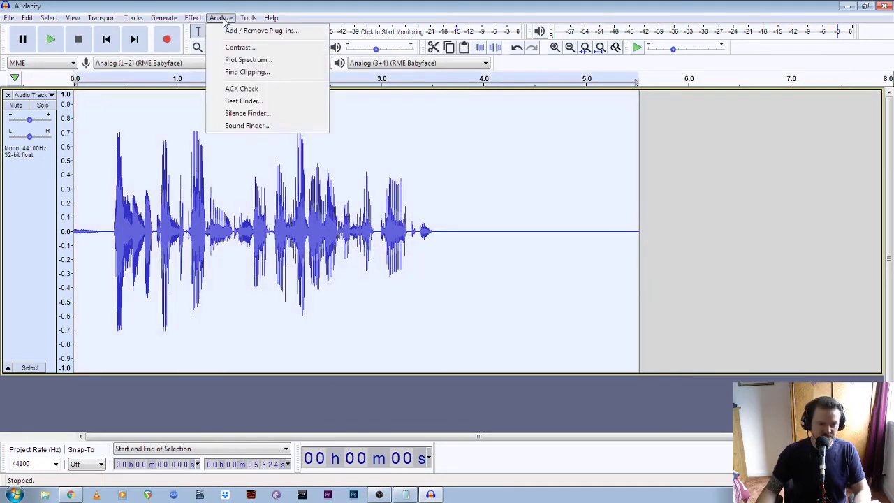
pyautogui.click(242, 89)
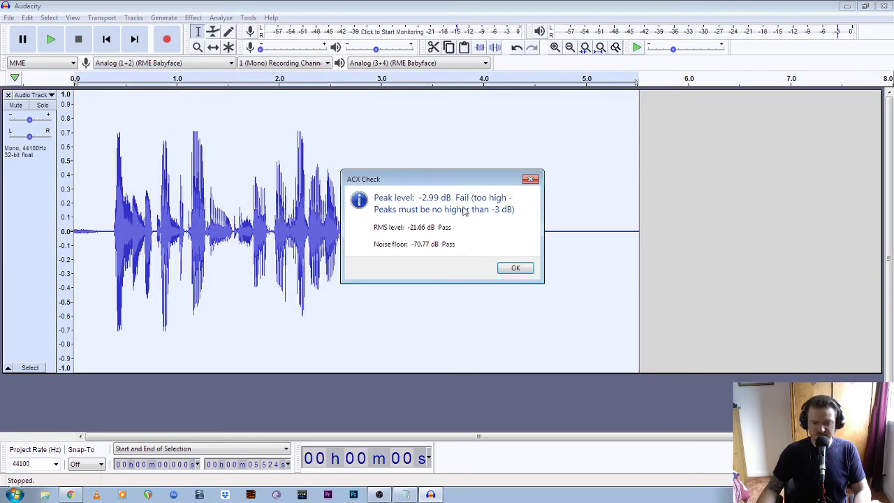
pyautogui.click(515, 269)
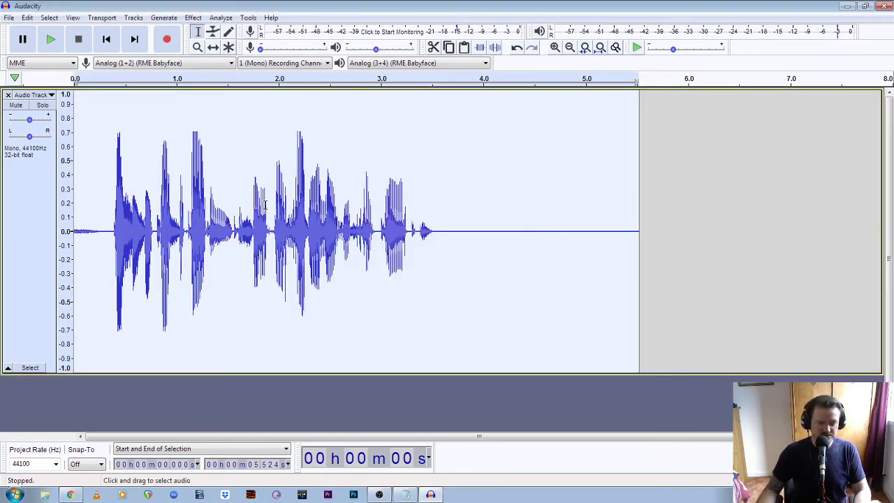
pyautogui.click(292, 233)
pyautogui.click(286, 230)
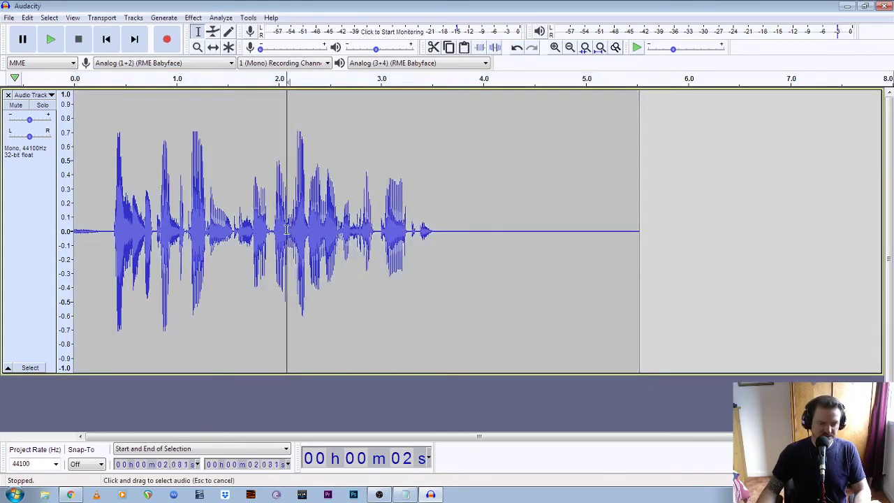
# - Apply a Hard Limit at -3.00 dB with the Limiter effect
pyautogui.click(193, 18)
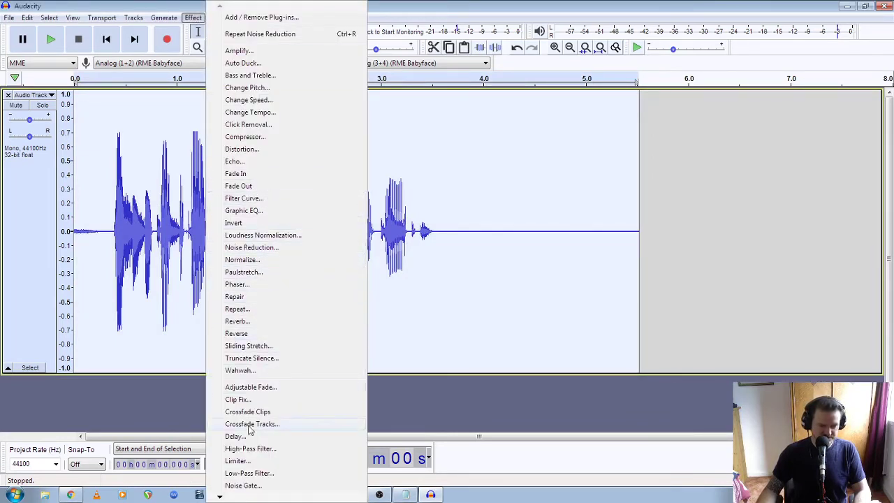
pyautogui.click(256, 462)
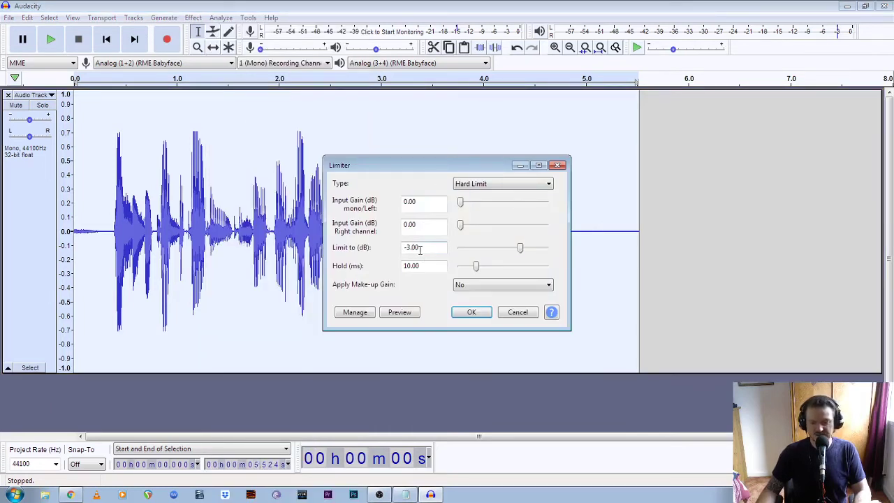
pyautogui.click(472, 312)
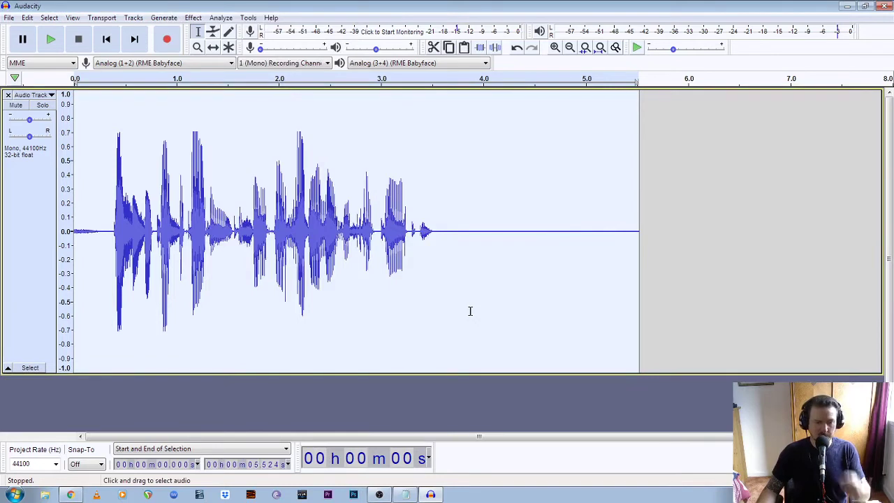
# - Rerun the ACX Check on the limited clip and close the passing results
pyautogui.click(221, 19)
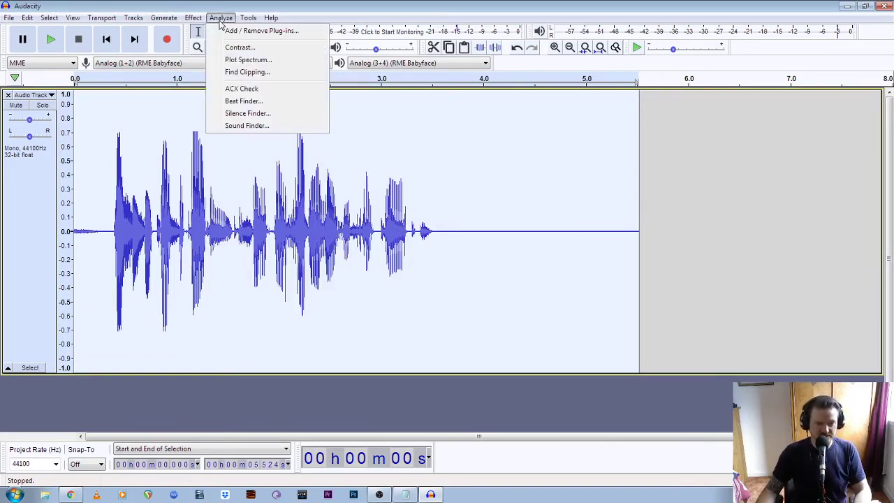
pyautogui.click(267, 90)
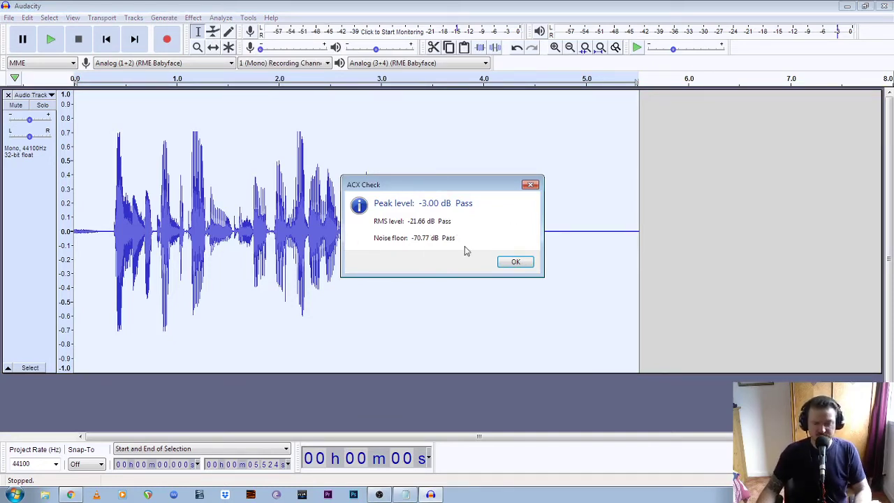
pyautogui.click(514, 261)
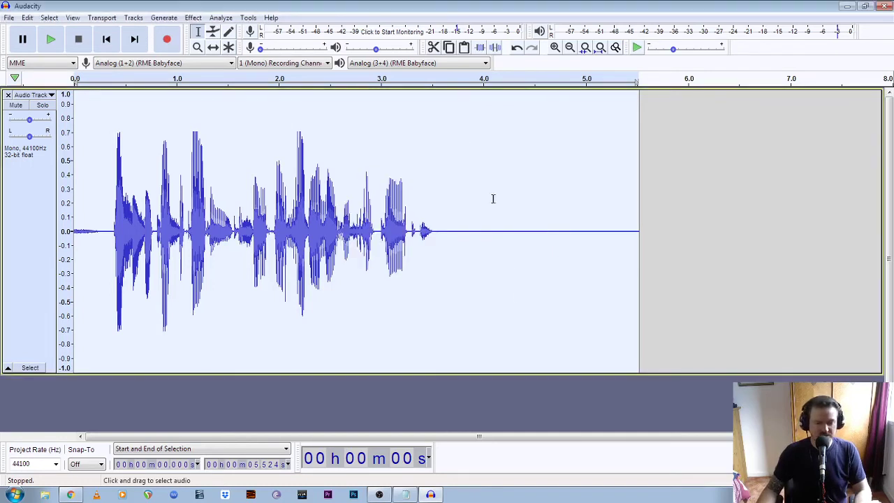
# - Delete the silent tail after 3.615 s and play the clip from the start
pyautogui.click(440, 236)
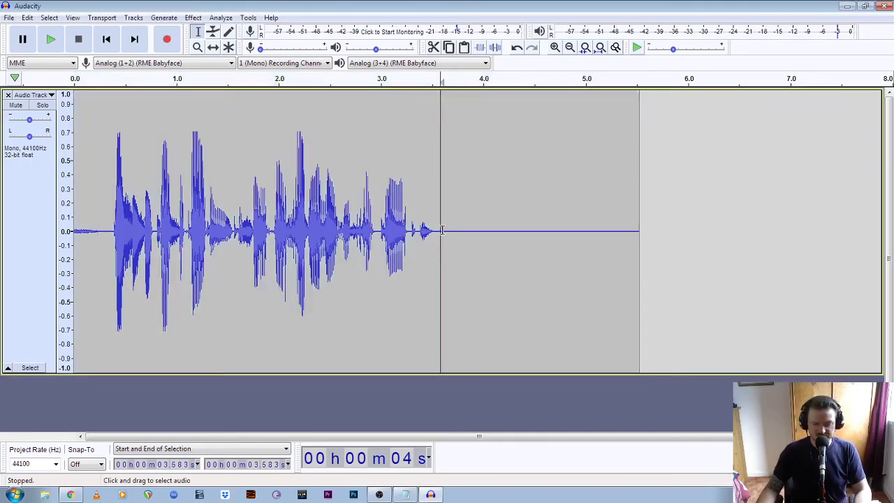
pyautogui.moveTo(444, 229); pyautogui.dragTo(641, 242)
pyautogui.press('Delete')
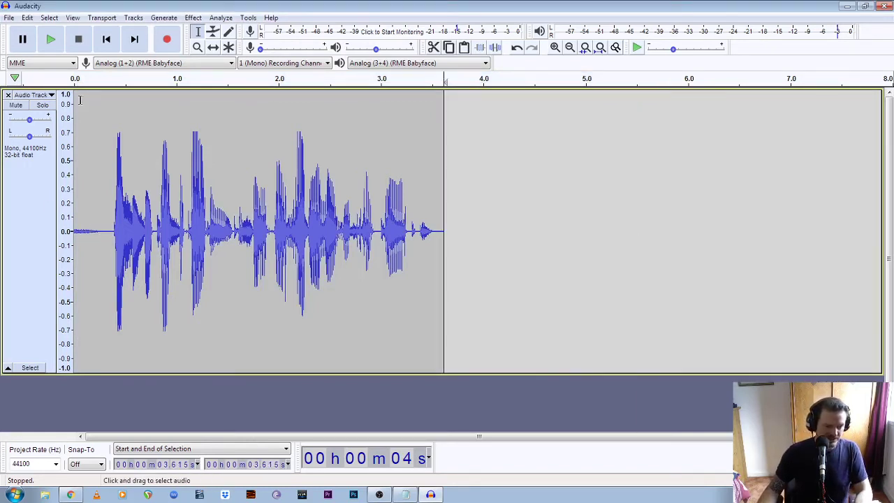
pyautogui.click(106, 39)
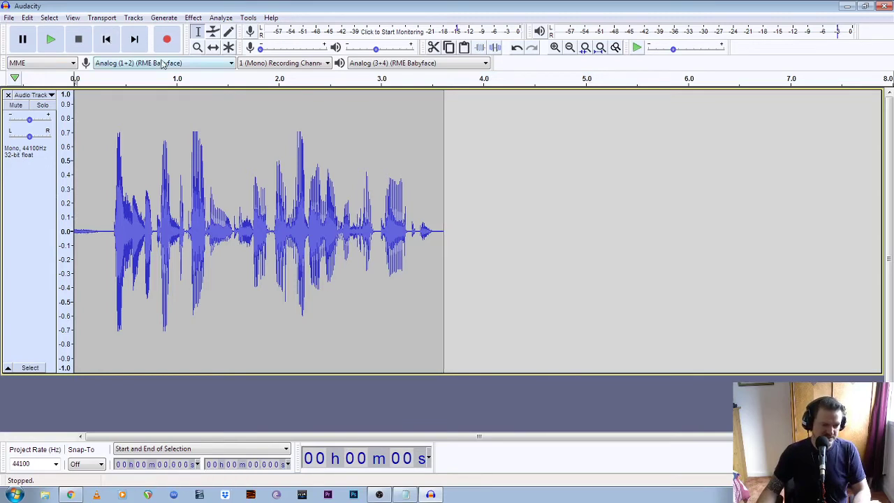
pyautogui.press('space')
pyautogui.press('space')
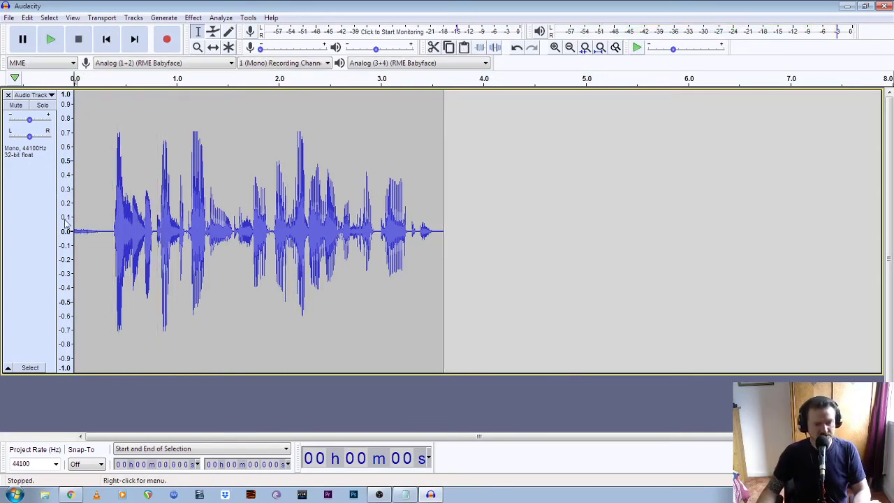
# - Delete the leading silence from 0 to 0.279 s
pyautogui.click(102, 231)
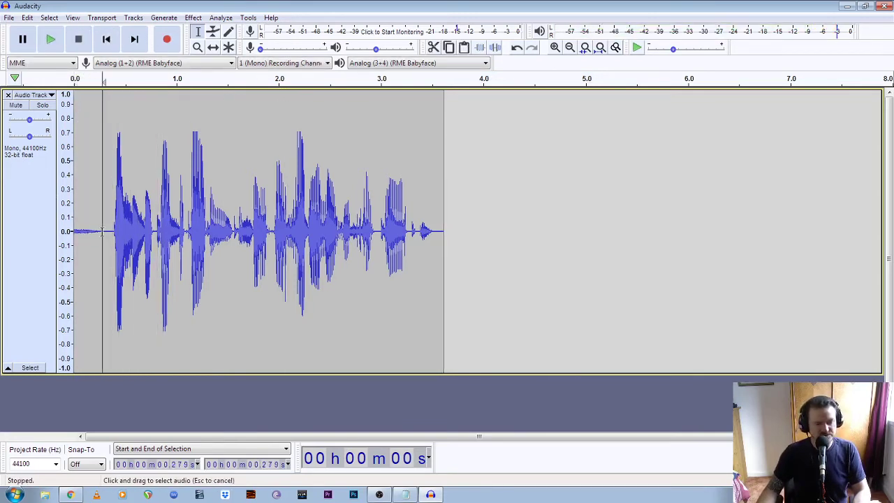
pyautogui.moveTo(102, 232); pyautogui.dragTo(32, 231)
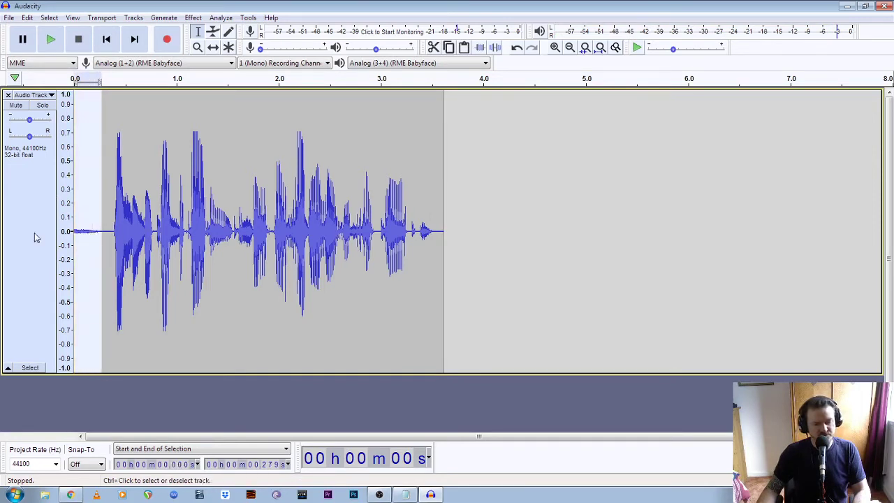
pyautogui.press('Delete')
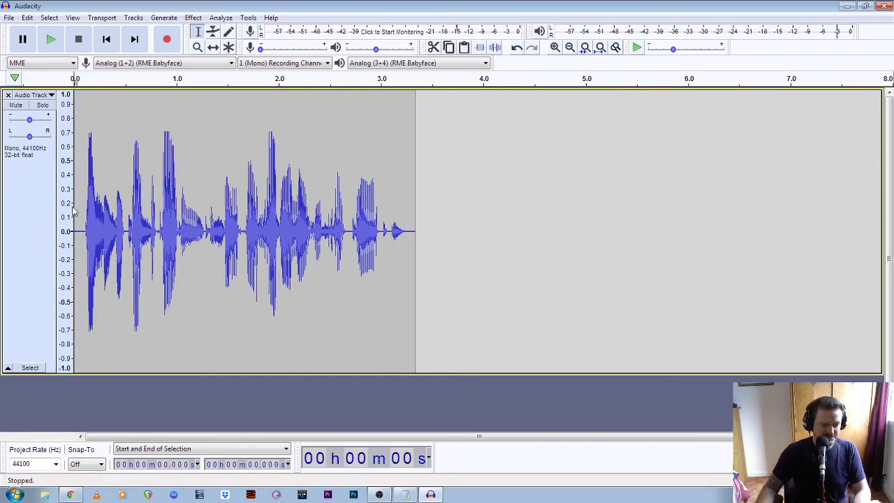
# - Play the trimmed clip and zoom in around its ending near 3.15 s
pyautogui.press('space')
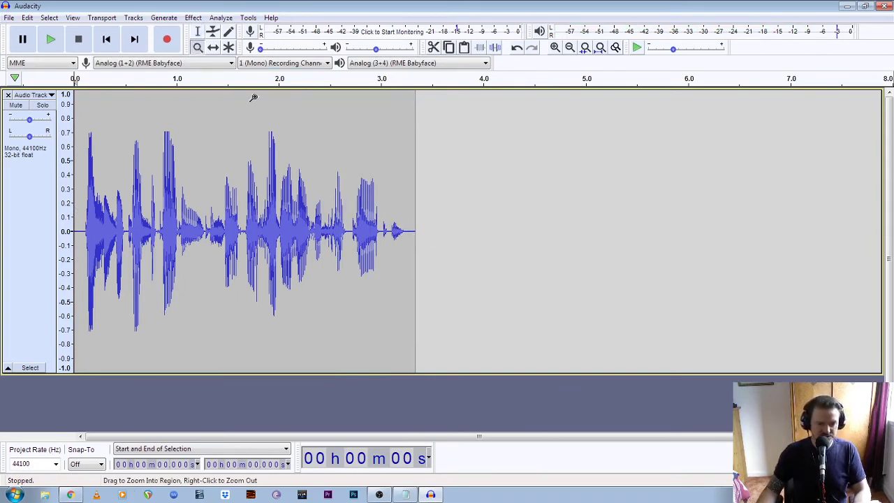
pyautogui.click(413, 229)
pyautogui.click(405, 227)
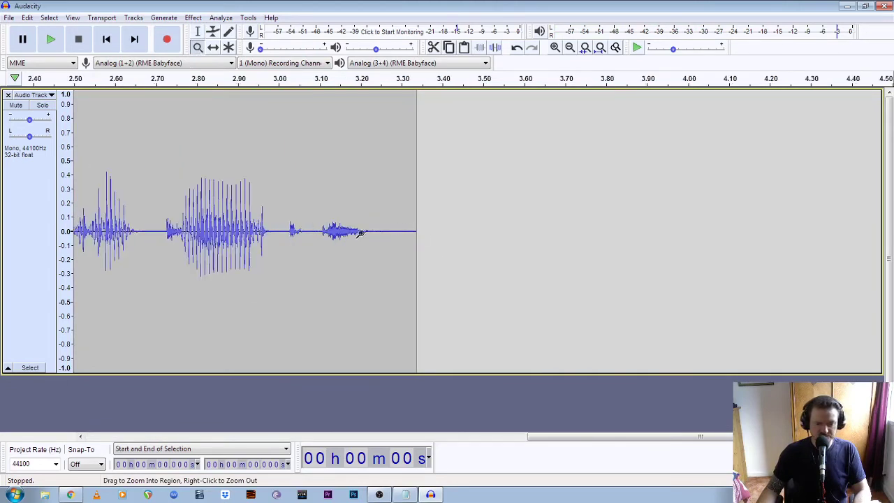
pyautogui.click(341, 191)
pyautogui.rightClick(371, 211)
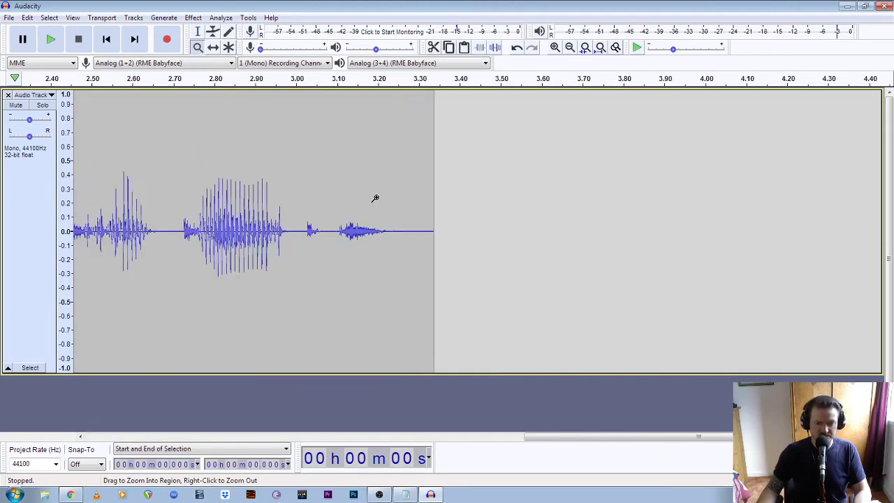
# - Select the faint end sound from 3.243 to 3.337 s
pyautogui.click(197, 35)
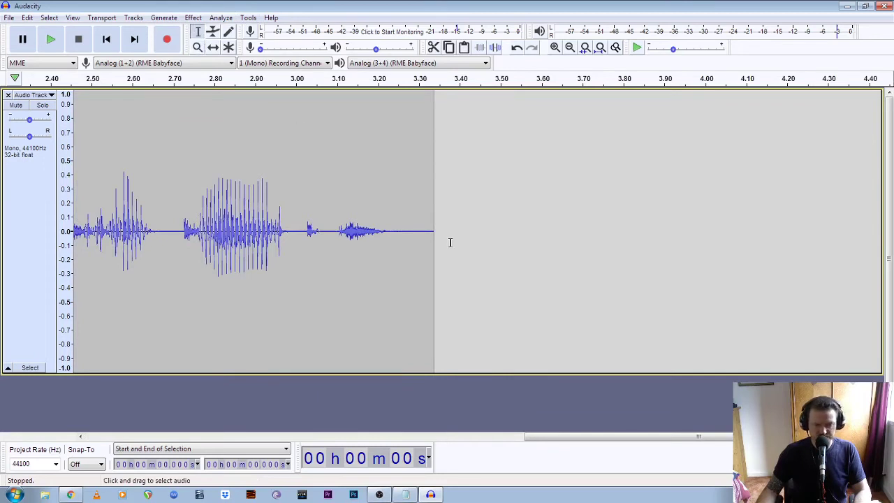
pyautogui.click(419, 246)
pyautogui.click(398, 232)
pyautogui.moveTo(394, 232); pyautogui.dragTo(433, 244)
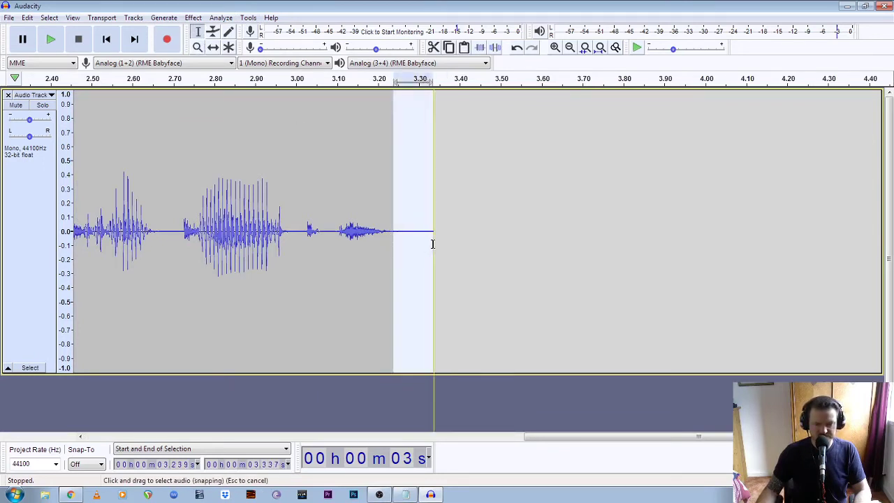
pyautogui.click(370, 228)
pyautogui.click(395, 231)
pyautogui.moveTo(395, 231); pyautogui.dragTo(432, 240)
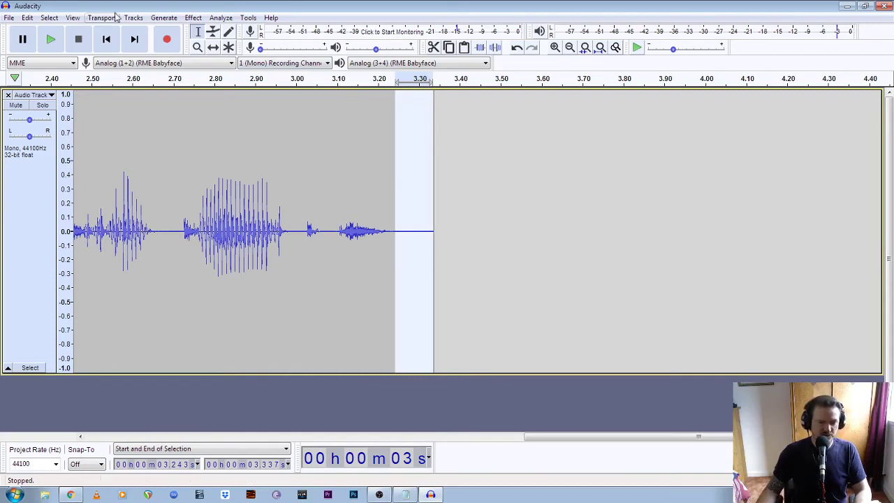
# - Apply an Adjustable Fade Down to the selection and play back from 2.565 s
pyautogui.click(196, 18)
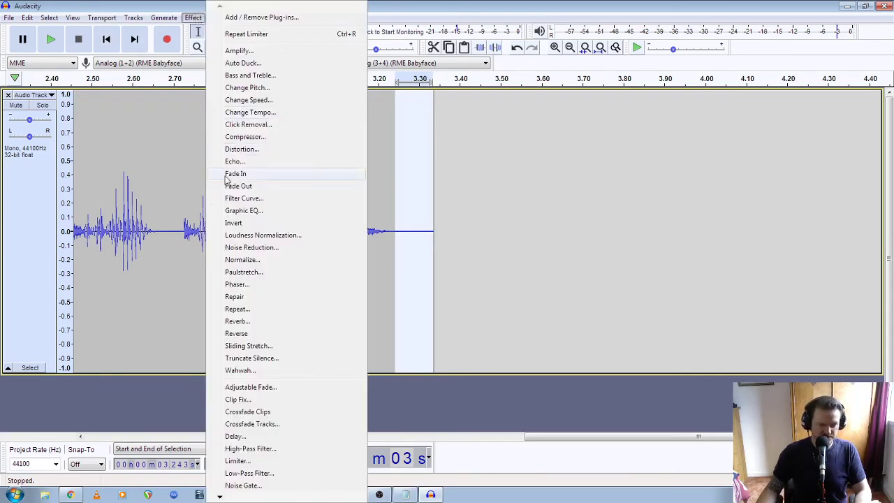
pyautogui.click(265, 389)
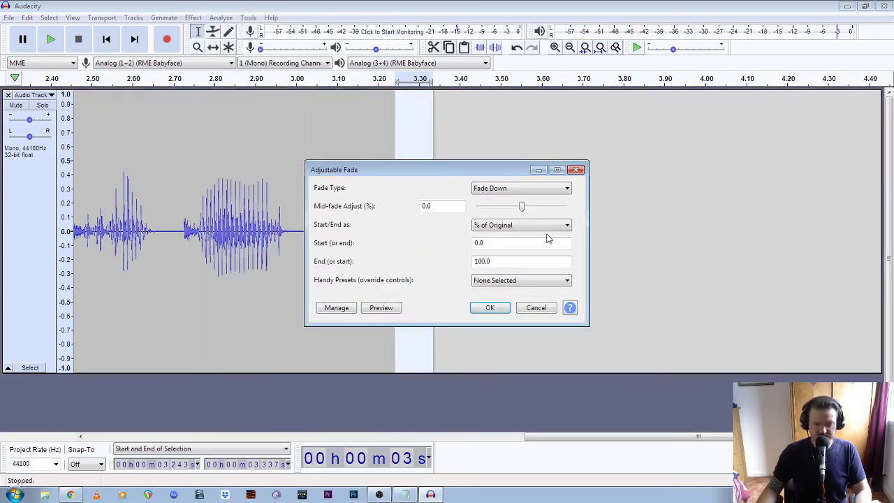
pyautogui.click(512, 195)
pyautogui.click(517, 209)
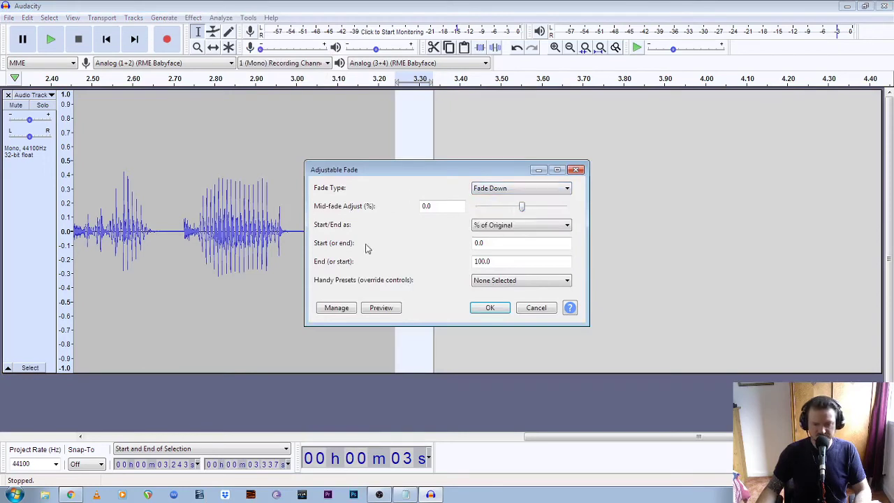
pyautogui.click(502, 307)
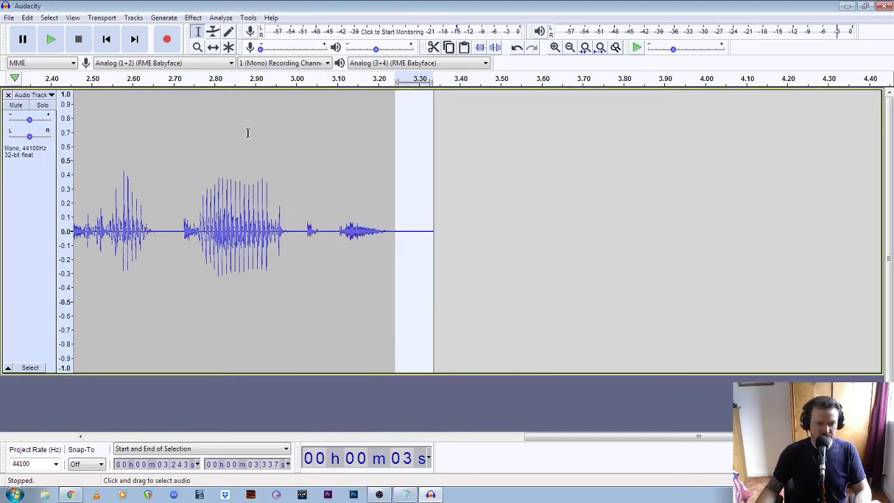
pyautogui.click(118, 200)
pyautogui.press('space')
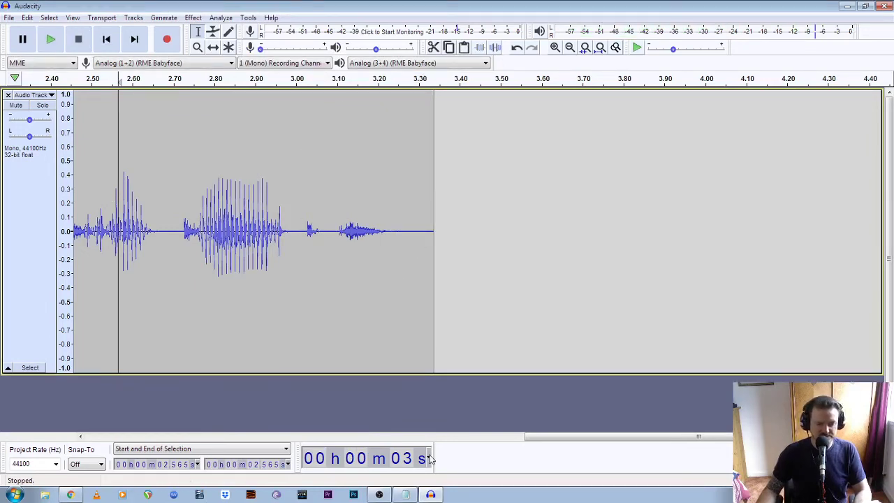
# - Apply an Adjustable Fade Up over the opening 0–0.086 s, then skip back to the start
pyautogui.moveTo(584, 445); pyautogui.dragTo(38, 450)
pyautogui.moveTo(629, 440); pyautogui.dragTo(78, 439)
pyautogui.moveTo(109, 230); pyautogui.dragTo(59, 238)
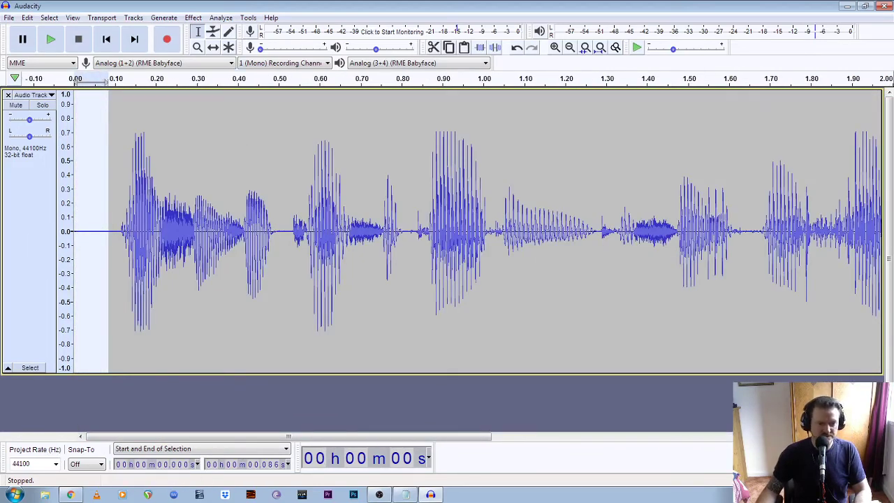
pyautogui.click(194, 19)
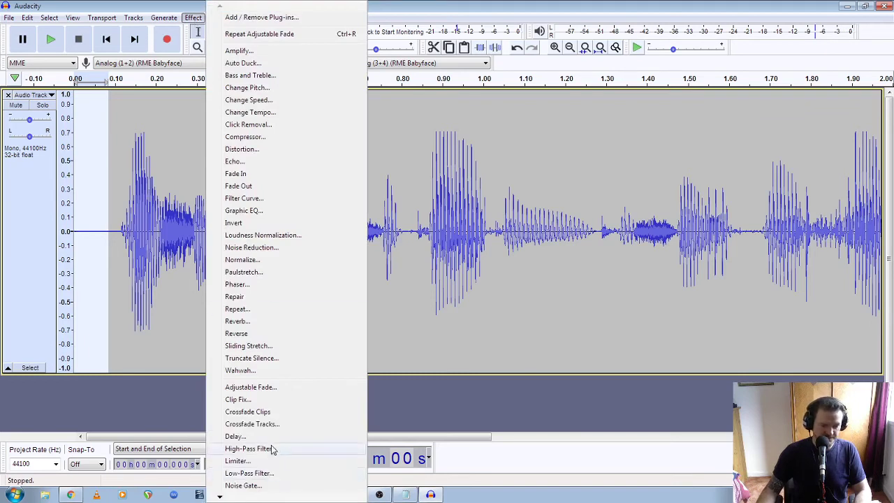
pyautogui.click(269, 391)
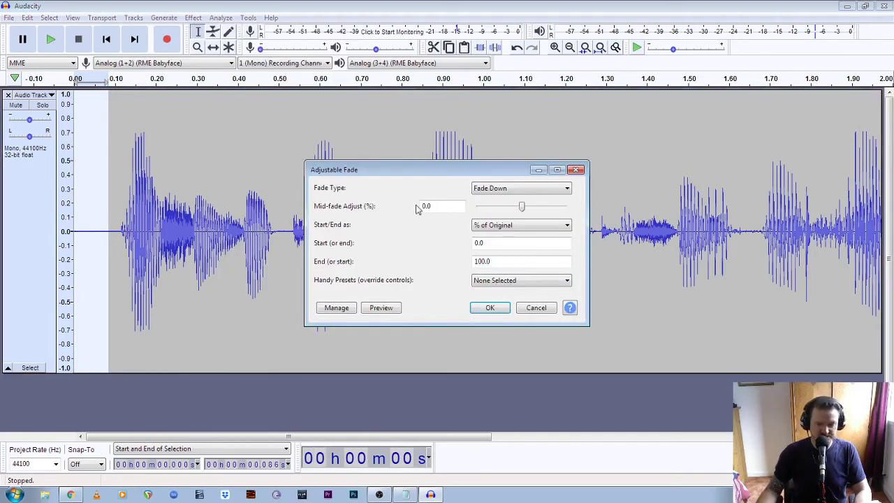
pyautogui.click(506, 191)
pyautogui.click(505, 199)
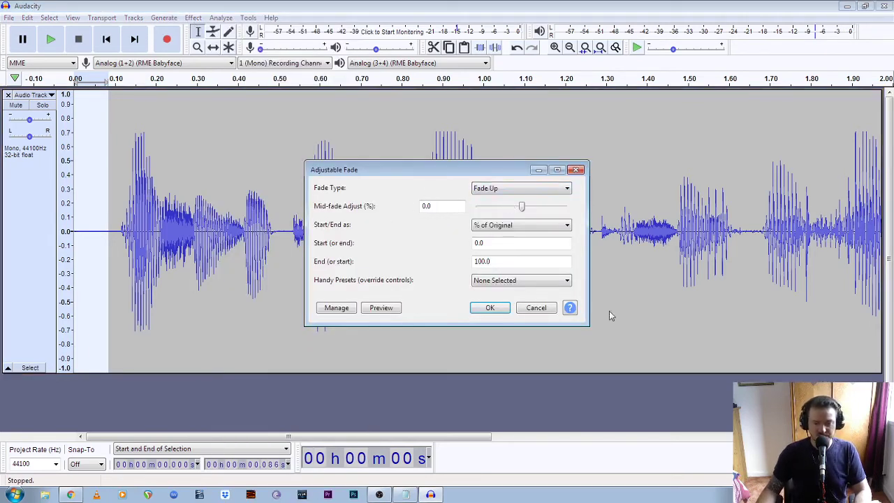
pyautogui.click(489, 309)
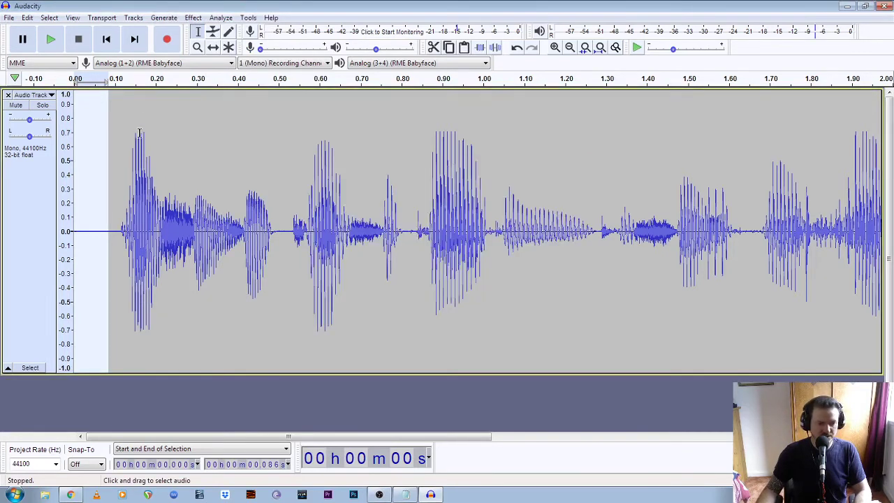
pyautogui.click(108, 40)
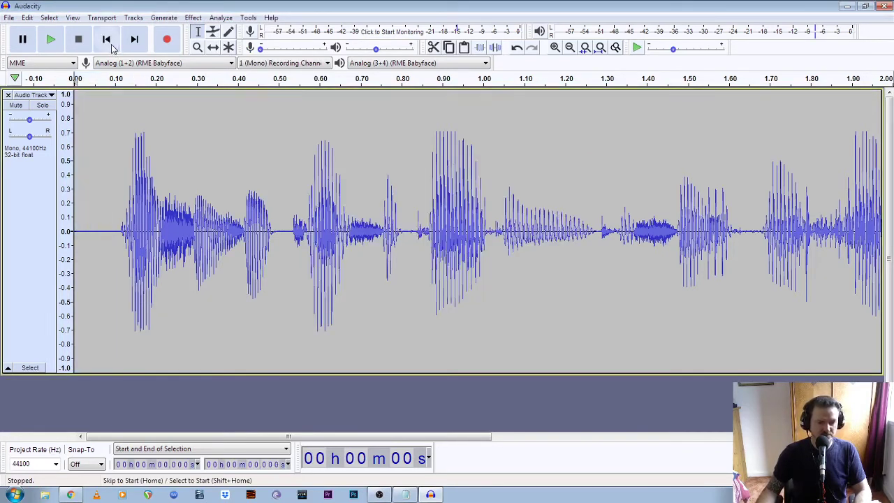
# - Play the faded clip, zoom out, and set the edit point at its end, 3.367 s
pyautogui.press('space')
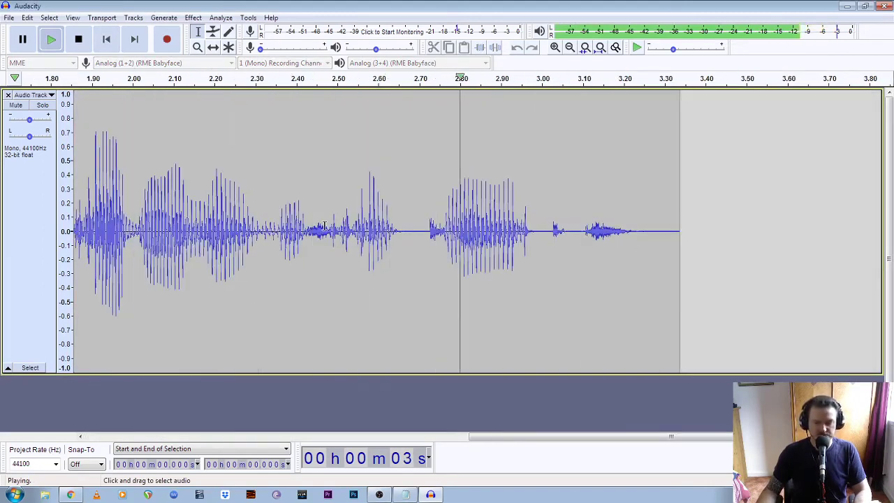
pyautogui.press('space')
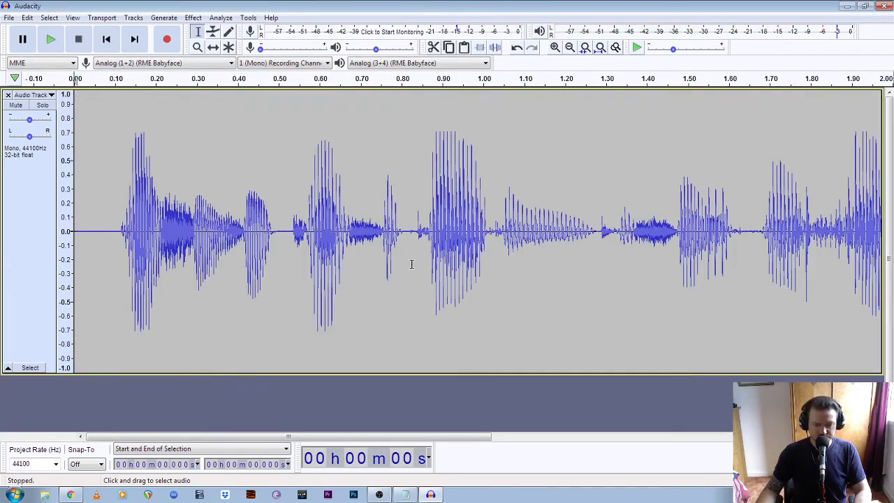
pyautogui.click(198, 46)
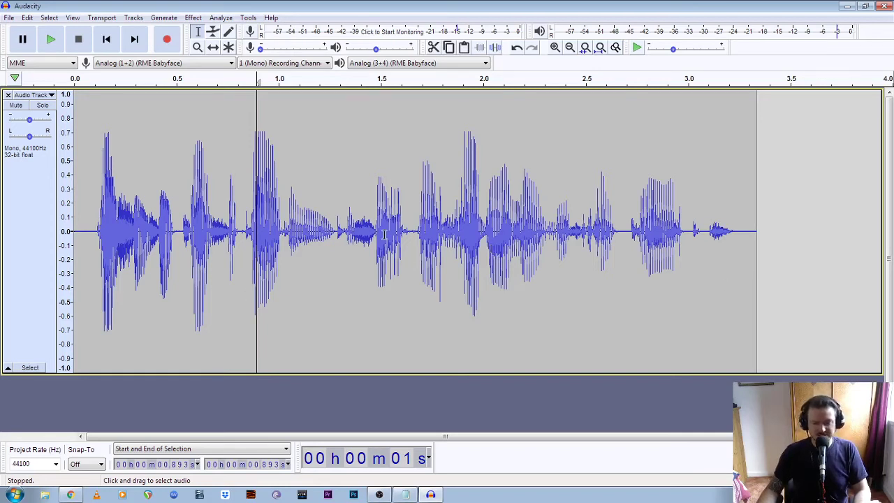
pyautogui.doubleClick(383, 234)
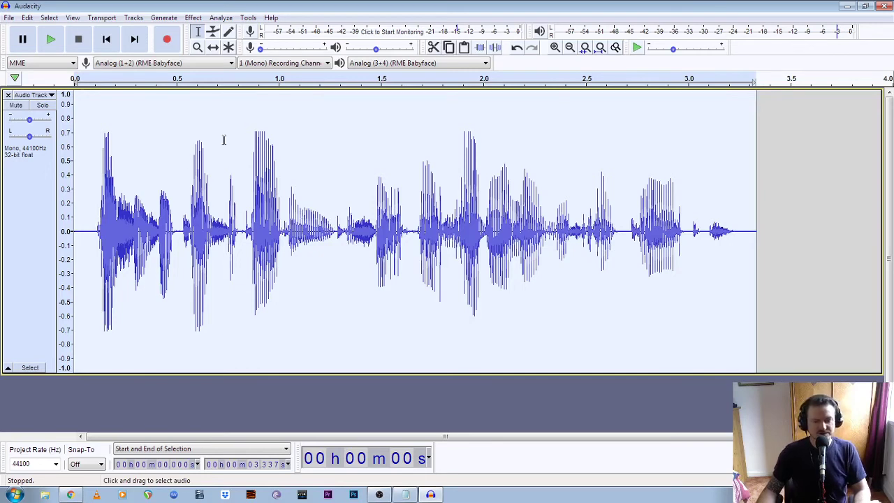
pyautogui.click(400, 240)
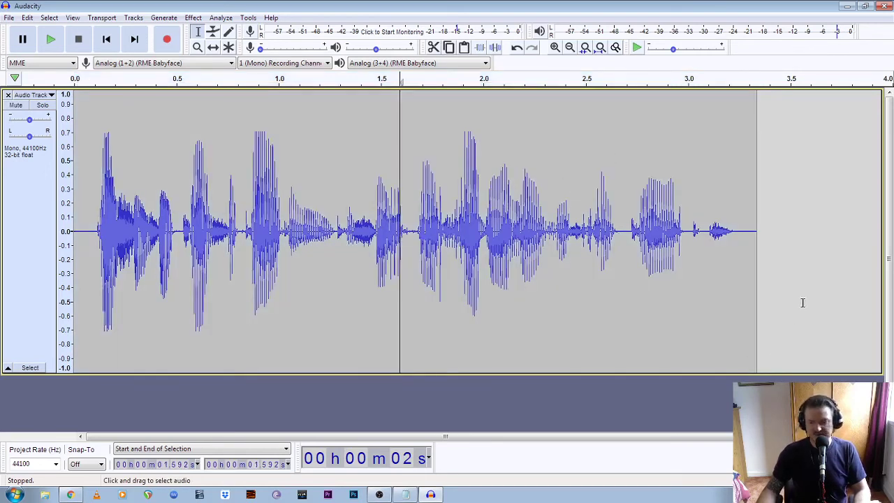
pyautogui.click(762, 234)
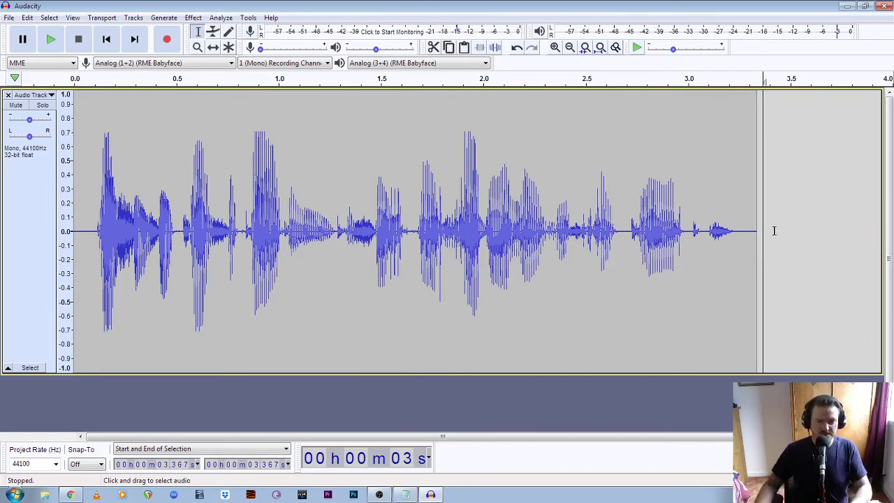
# - Record a second voice take after the first clip, ending around 6.76 s
pyautogui.click(172, 42)
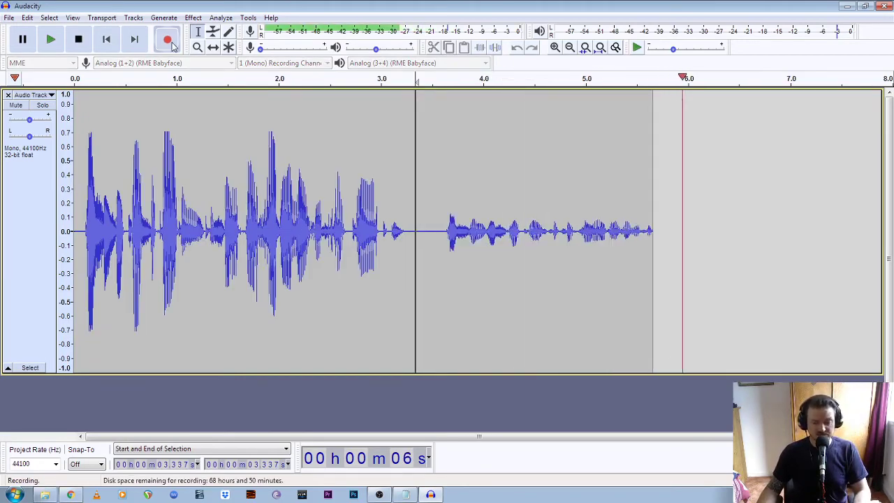
pyautogui.press('space')
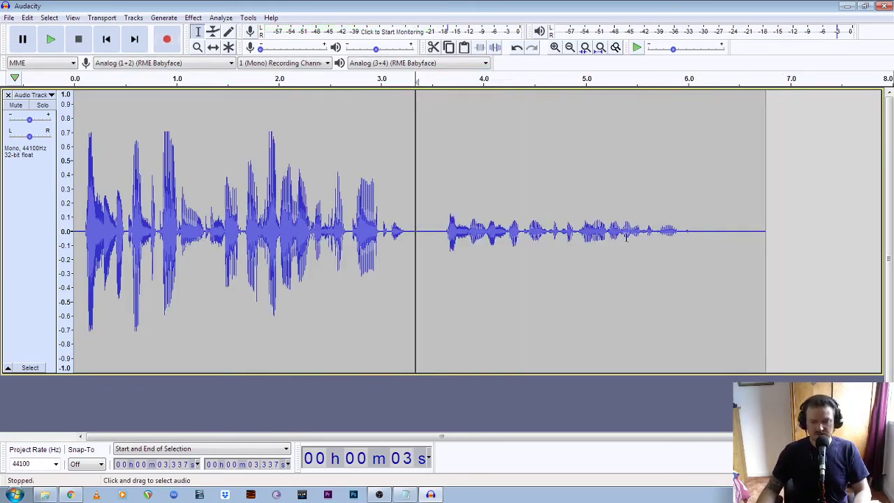
pyautogui.click(309, 204)
pyautogui.click(550, 174)
pyautogui.click(262, 198)
pyautogui.click(308, 202)
pyautogui.click(535, 235)
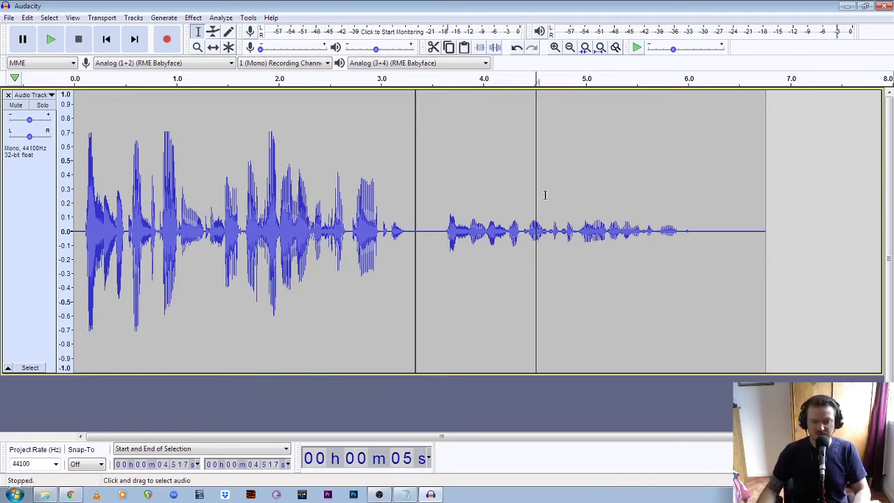
# - Check both clips, then select the whole track from 0 to 6.810 s
pyautogui.doubleClick(226, 233)
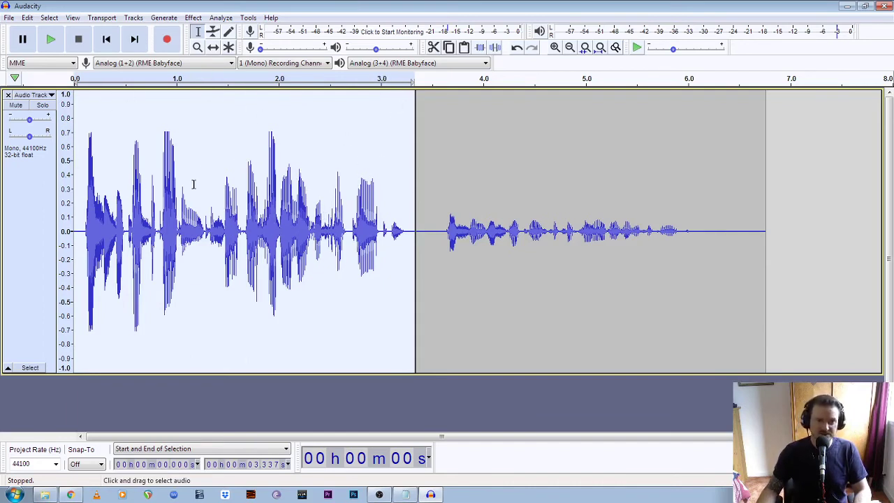
pyautogui.doubleClick(559, 210)
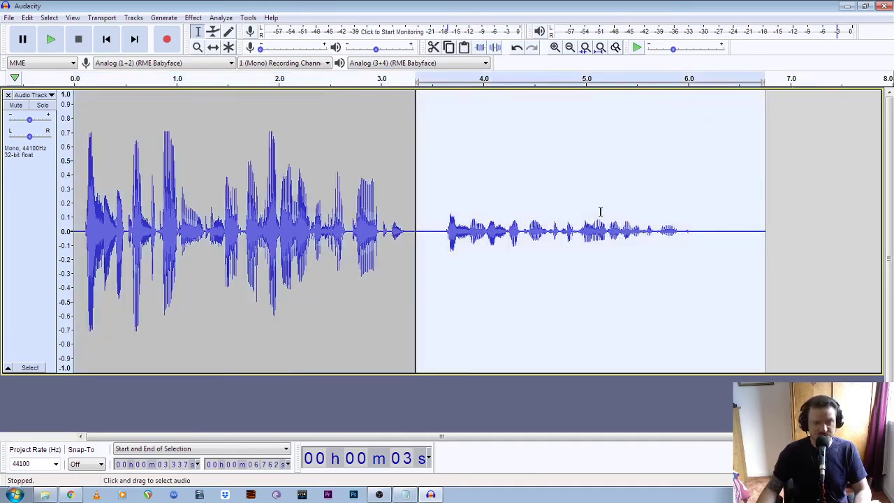
pyautogui.click(336, 153)
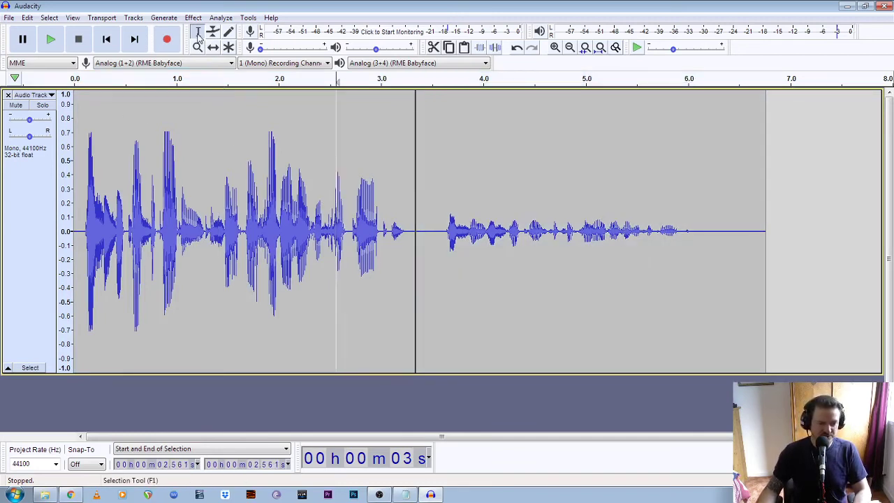
pyautogui.moveTo(770, 225); pyautogui.dragTo(2, 225)
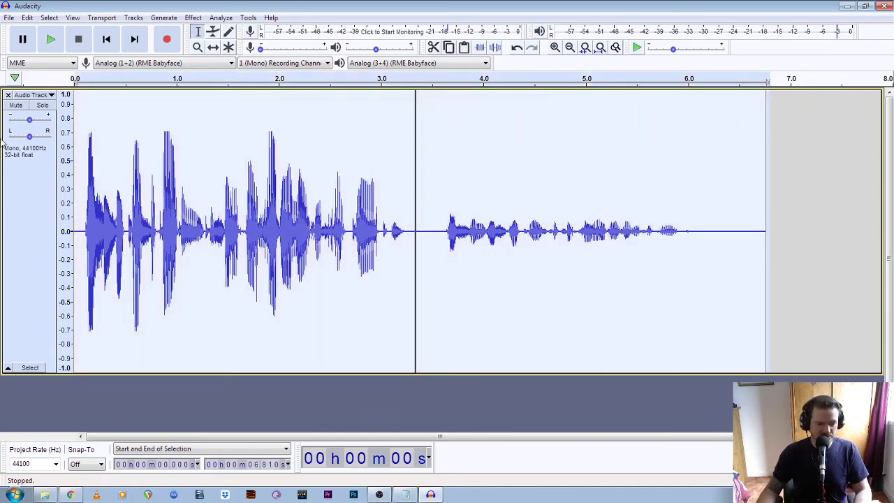
# - Export the selected audio with MP3 chosen as the format
pyautogui.click(9, 17)
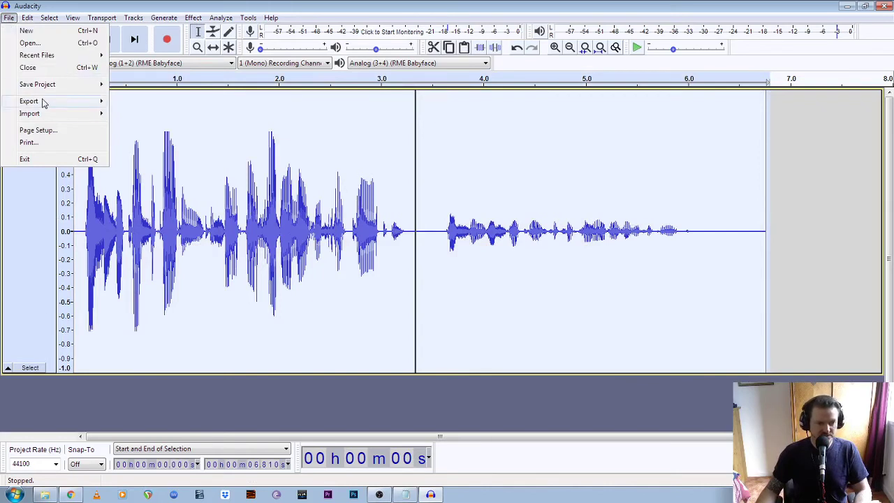
pyautogui.moveTo(42, 103)
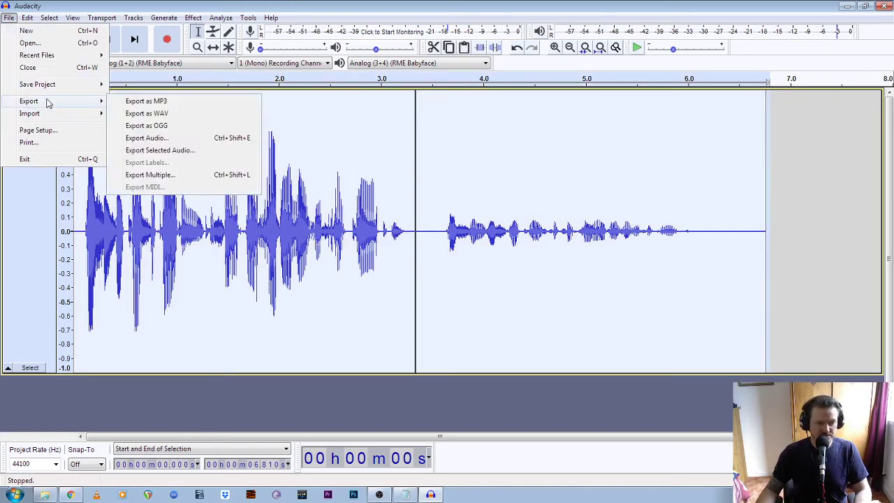
pyautogui.click(187, 151)
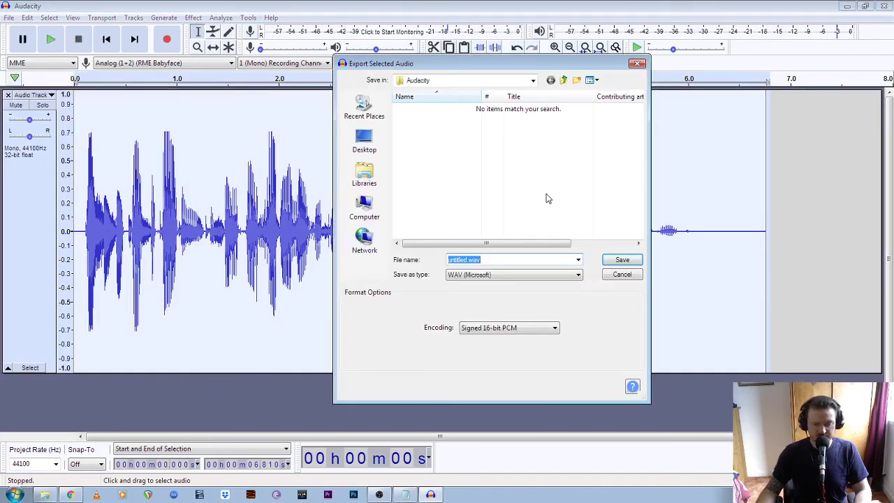
pyautogui.click(507, 275)
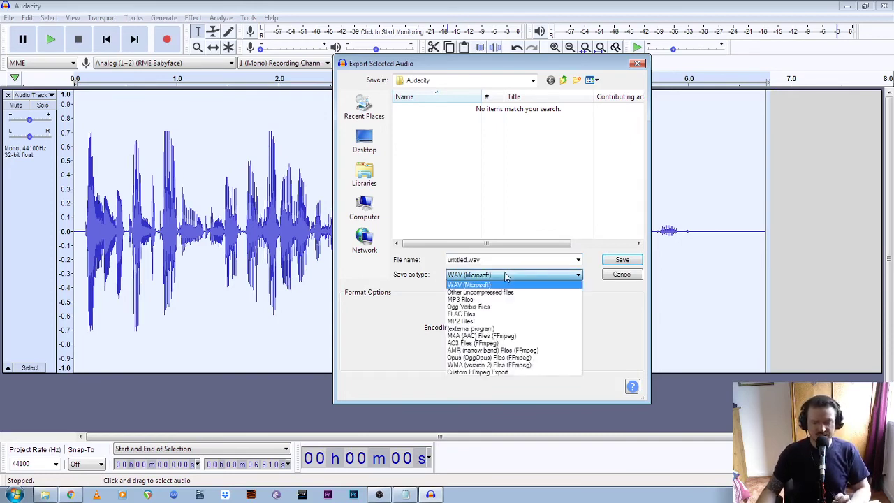
pyautogui.click(503, 299)
# - Name the file 'Big News On The Front Page Today'
pyautogui.doubleClick(473, 259)
pyautogui.click(468, 260)
pyautogui.moveTo(467, 260); pyautogui.dragTo(444, 261)
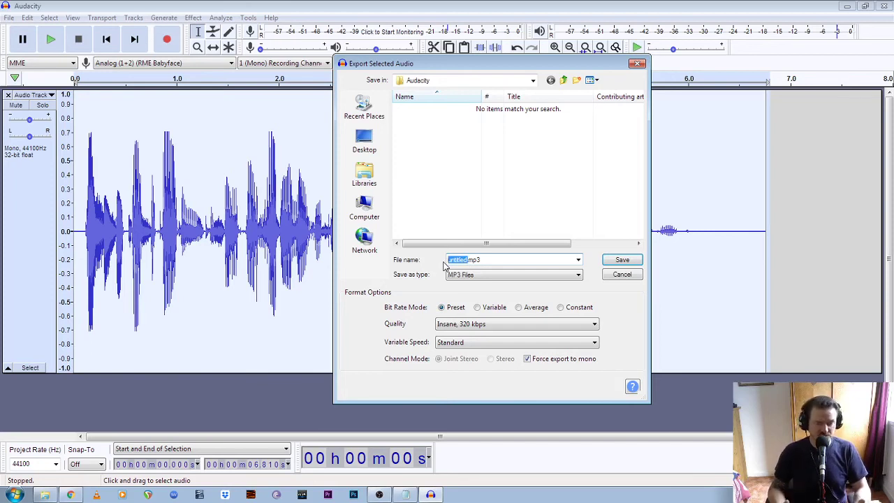
pyautogui.write('E')
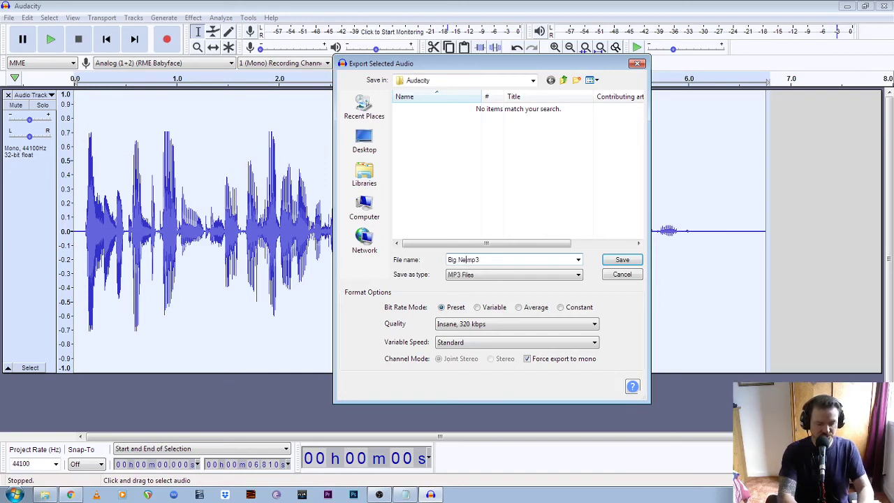
pyautogui.write('ig News On The Fito')
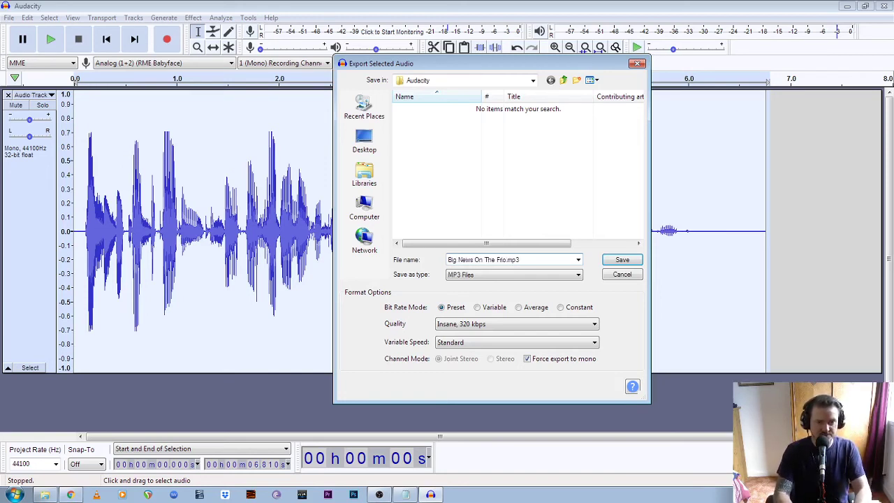
pyautogui.press('BackSpace')
pyautogui.press('BackSpace')
pyautogui.press('BackSpace')
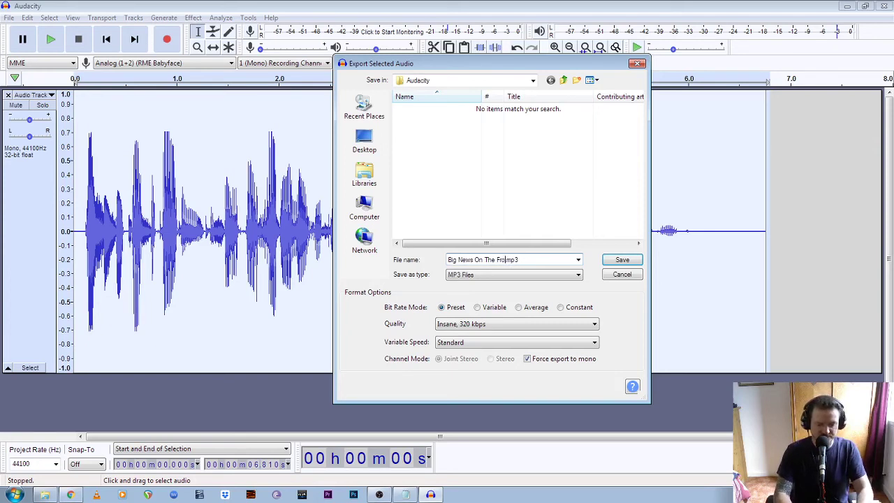
pyautogui.write('ont Page Today')
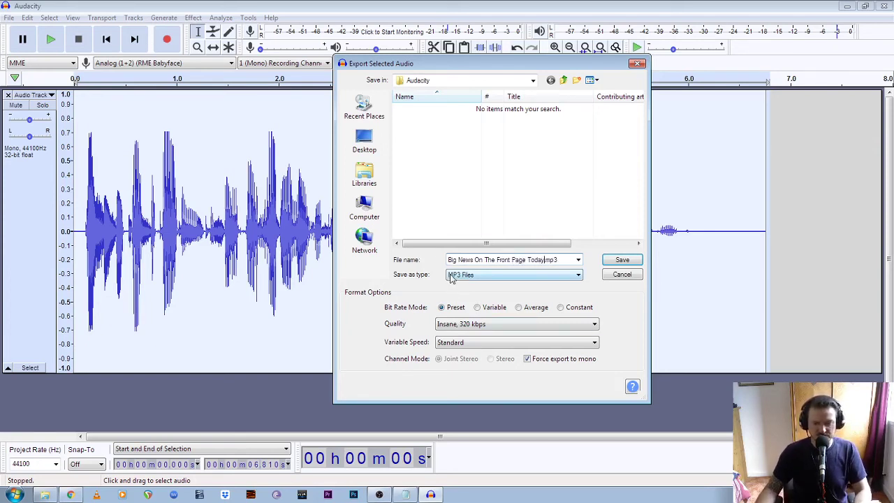
pyautogui.moveTo(449, 259); pyautogui.dragTo(546, 265)
pyautogui.hotkey('ctrl', 'c')
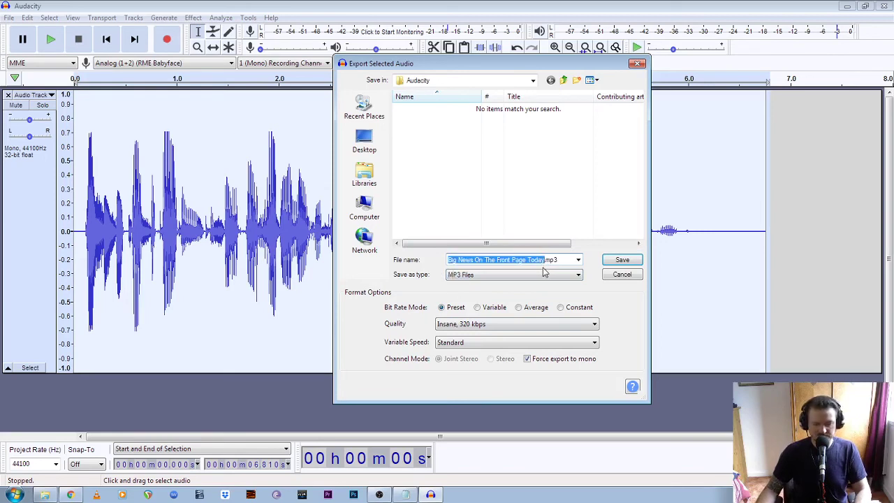
# - Keep Insane 320 kbps, Standard variable speed and forced mono, then save and accept empty metadata
pyautogui.click(580, 276)
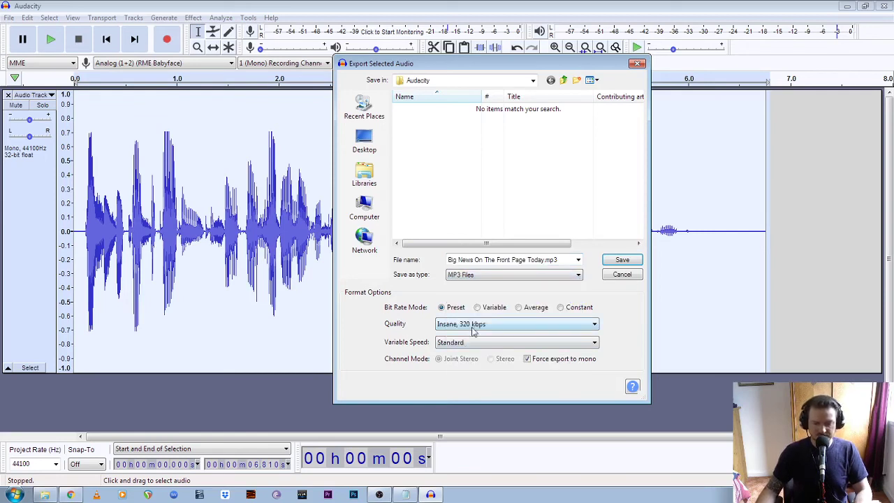
pyautogui.click(474, 325)
pyautogui.click(475, 336)
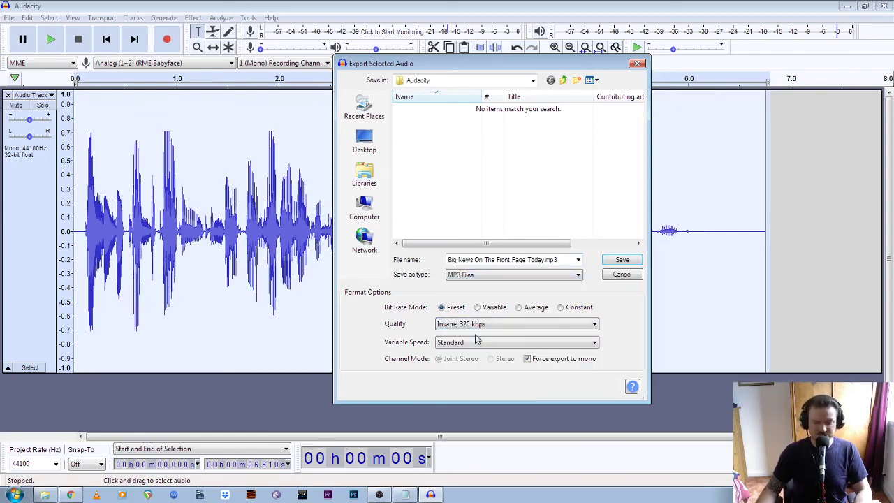
pyautogui.click(497, 342)
pyautogui.click(470, 362)
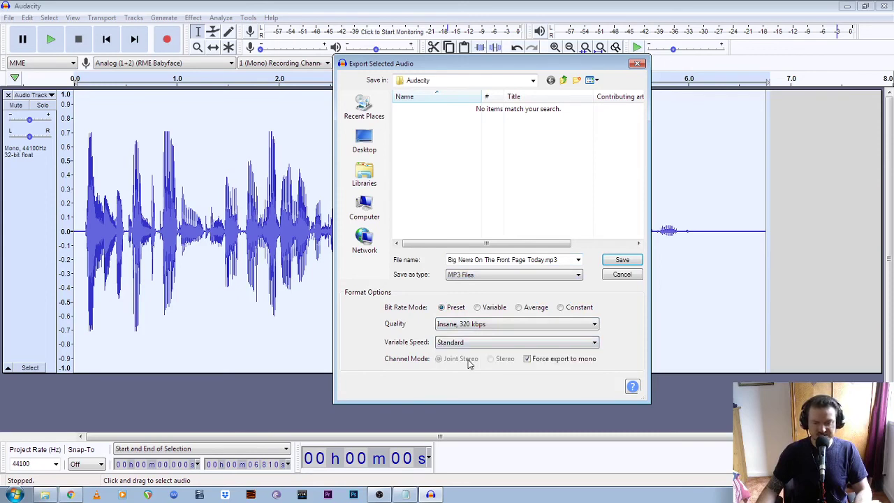
pyautogui.click(528, 360)
pyautogui.click(528, 360)
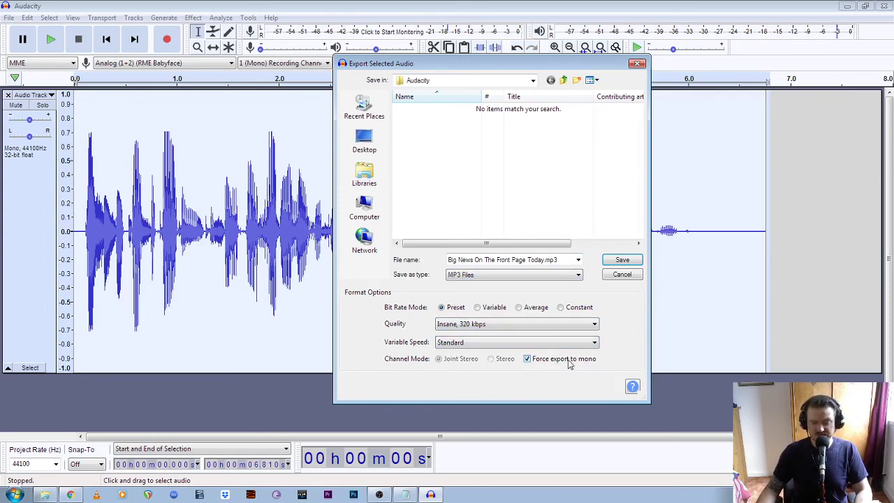
pyautogui.click(627, 262)
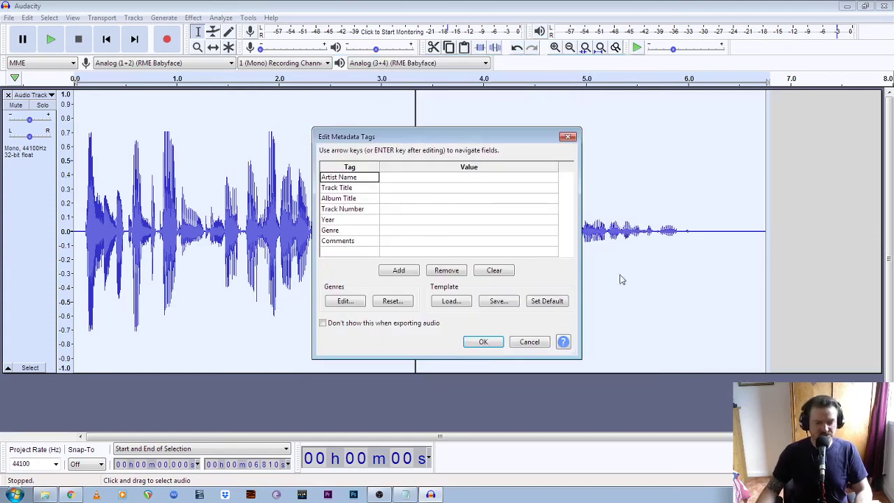
pyautogui.click(481, 342)
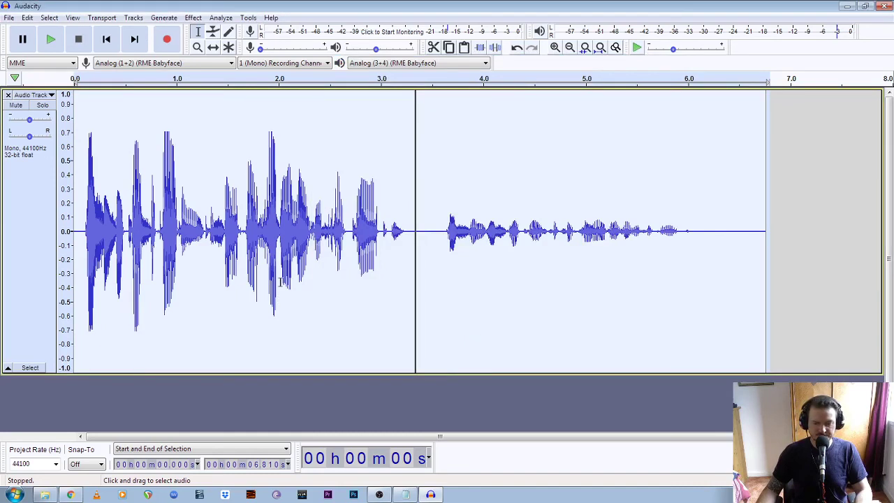
# - Export the selected audio as WAV, pasting 'Big News On The Front Page Today' as the name
pyautogui.click(10, 18)
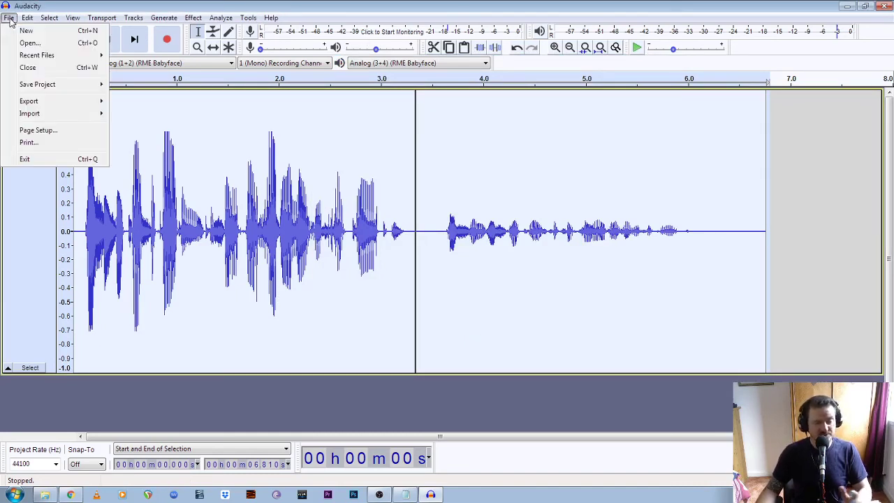
pyautogui.moveTo(42, 101)
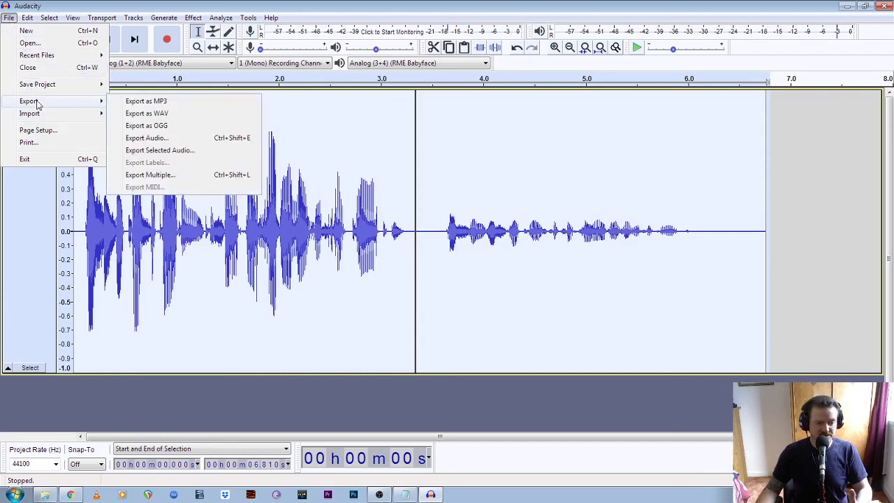
pyautogui.click(190, 152)
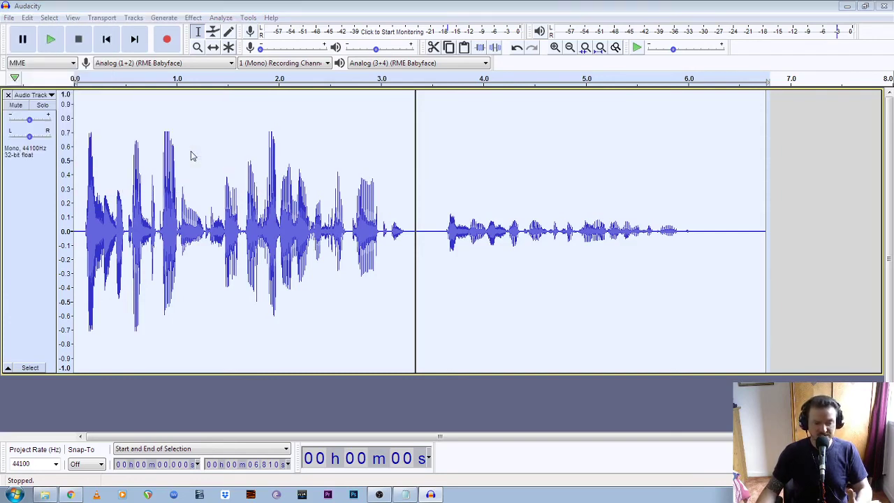
pyautogui.click(498, 275)
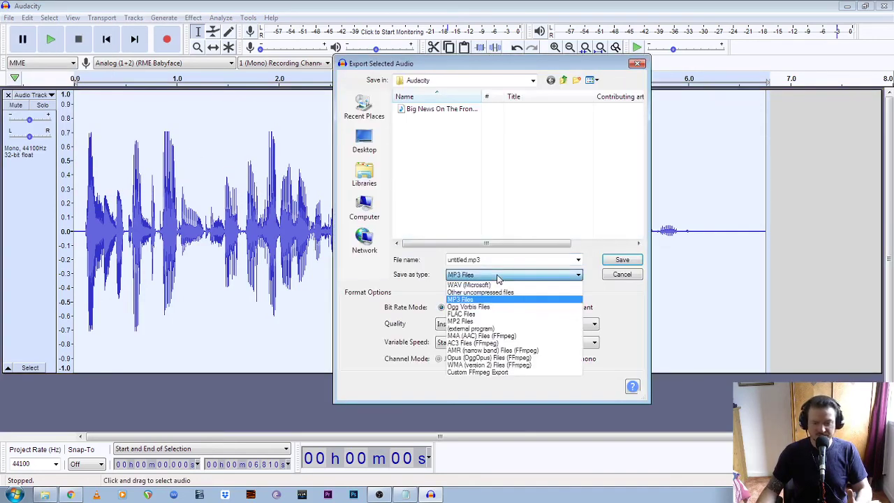
pyautogui.click(494, 285)
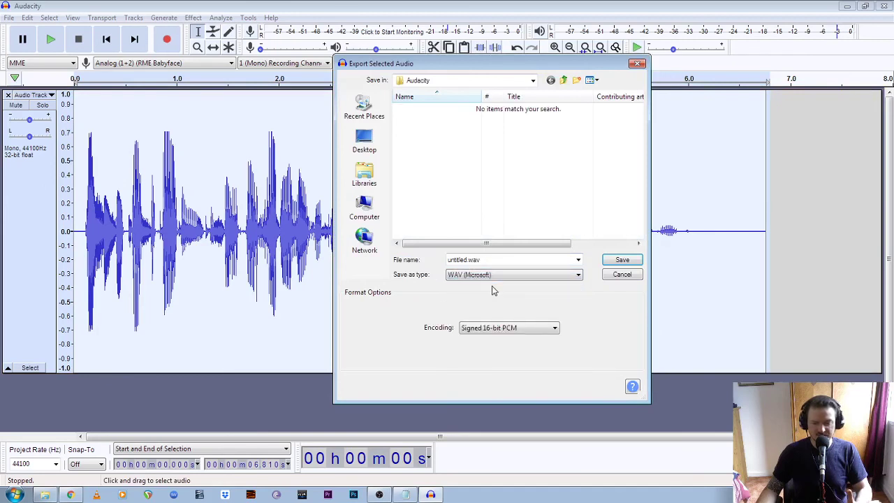
pyautogui.click(470, 261)
pyautogui.moveTo(466, 258); pyautogui.dragTo(440, 260)
pyautogui.hotkey('ctrl', 'v')
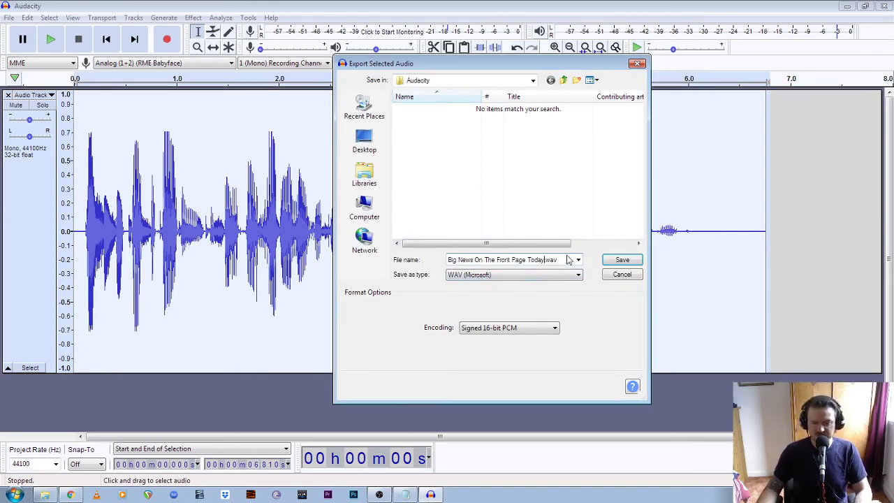
# - Keep Signed 16-bit PCM encoding, save, and accept empty metadata
pyautogui.click(560, 276)
pyautogui.click(488, 289)
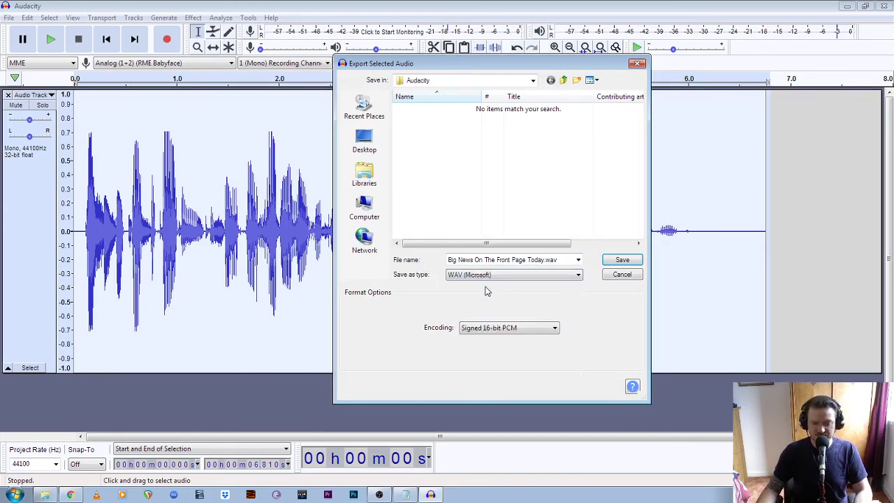
pyautogui.click(528, 330)
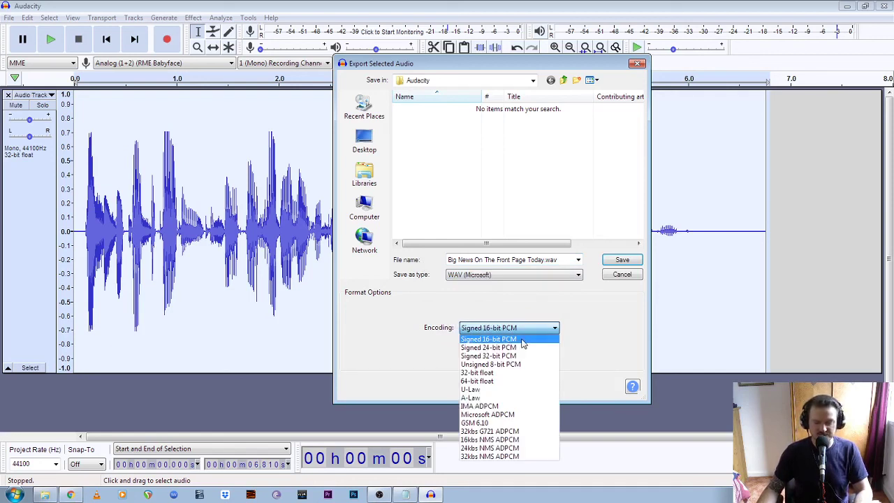
pyautogui.click(522, 341)
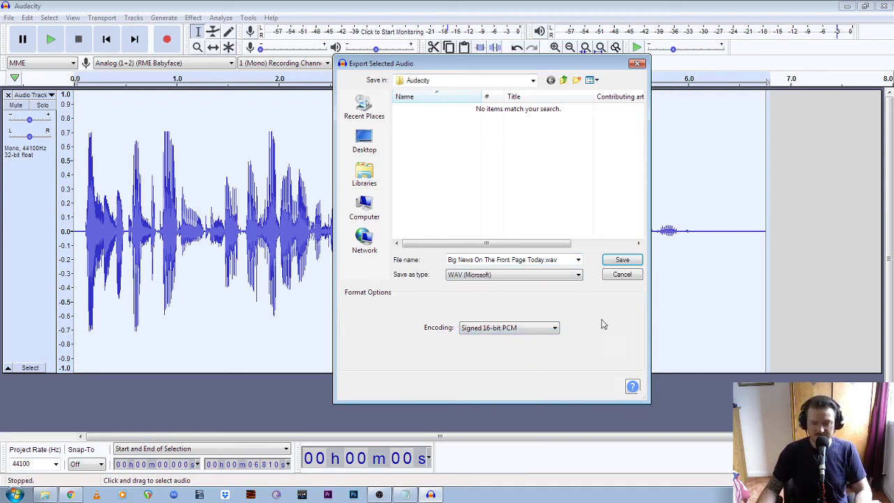
pyautogui.click(623, 259)
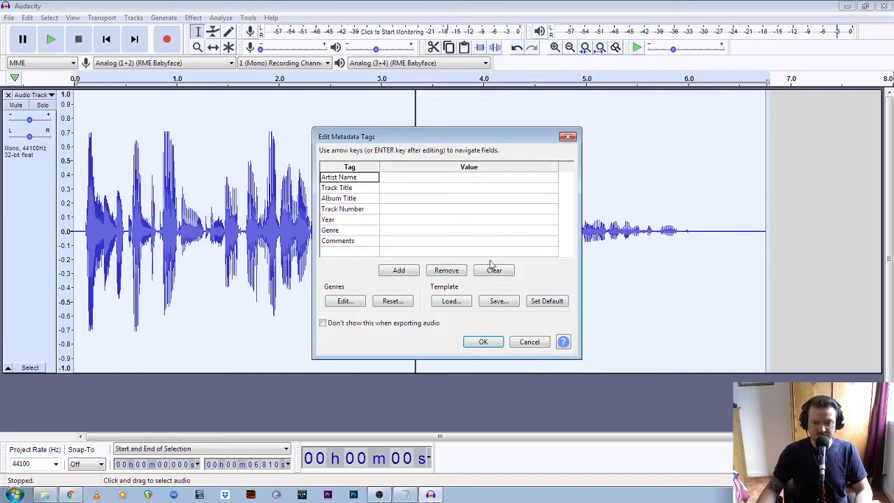
pyautogui.click(481, 342)
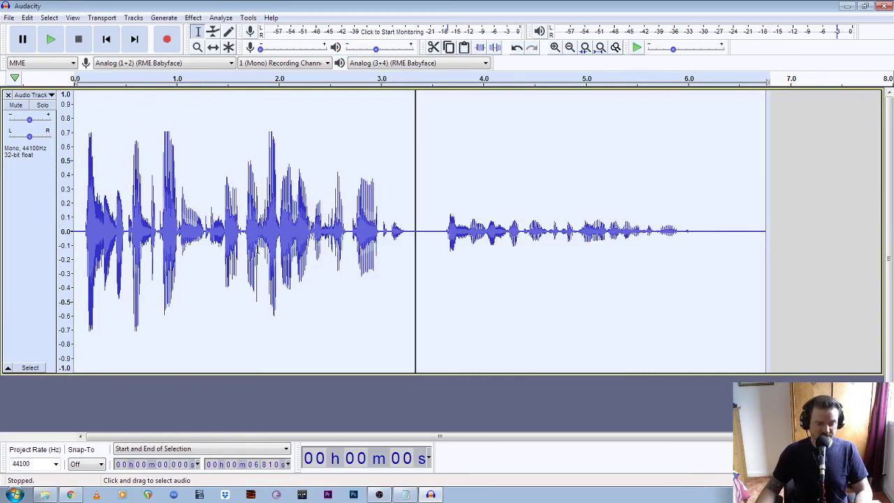
# - Open the Audacity folder in the Documents library in Windows Explorer
pyautogui.click(45, 494)
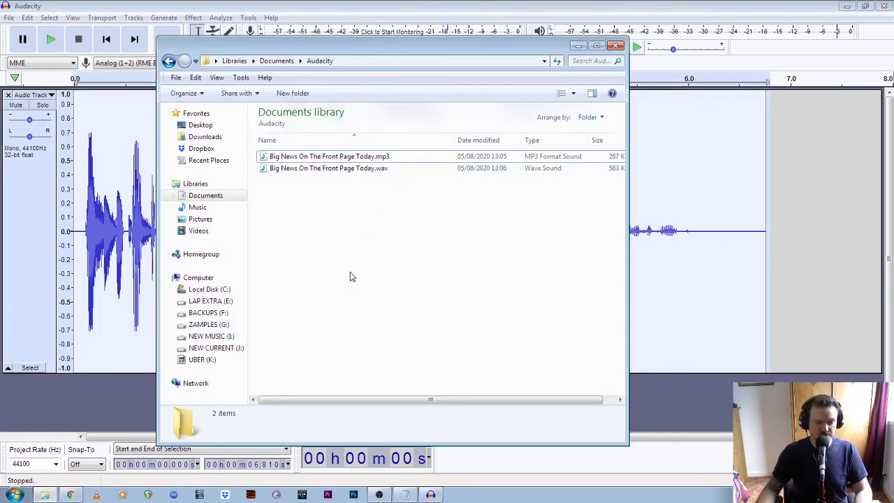
pyautogui.click(208, 195)
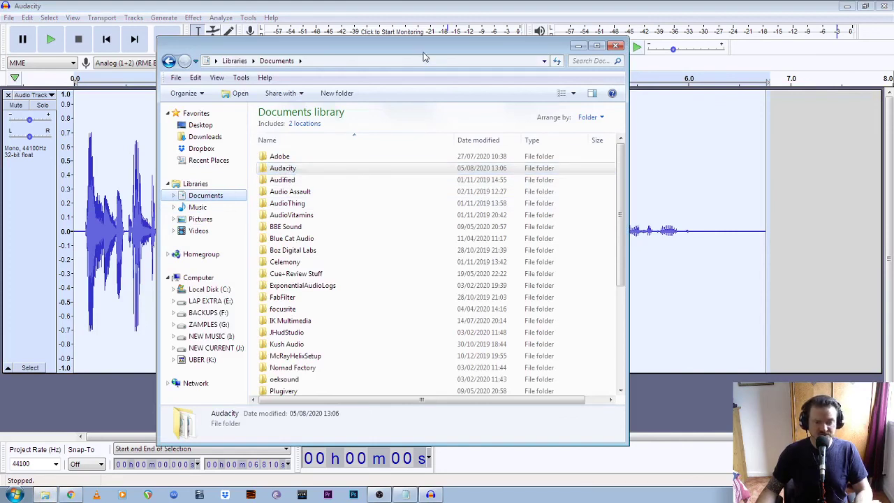
pyautogui.moveTo(399, 43); pyautogui.dragTo(372, 35)
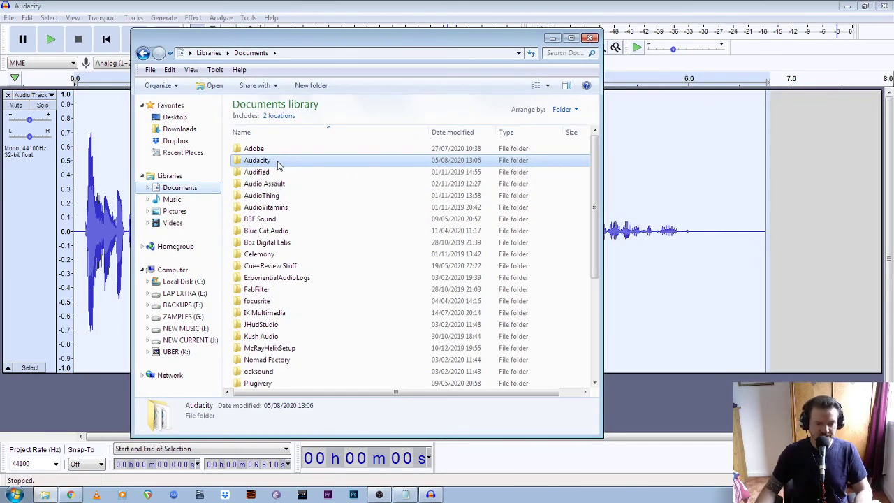
pyautogui.doubleClick(276, 163)
# - Point out the exported MP3 and WAV files of 'Big News On The Front Page Today'
pyautogui.click(331, 152)
pyautogui.click(345, 188)
pyautogui.click(305, 151)
pyautogui.click(323, 201)
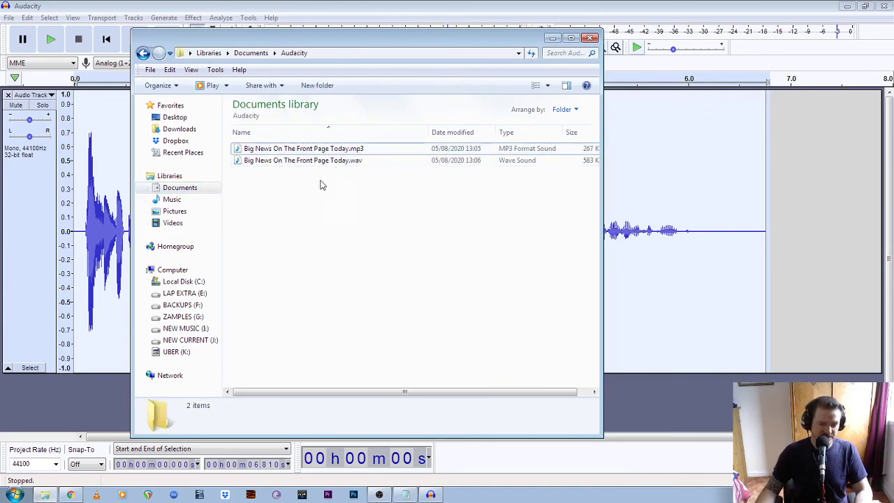
pyautogui.click(318, 161)
pyautogui.click(321, 202)
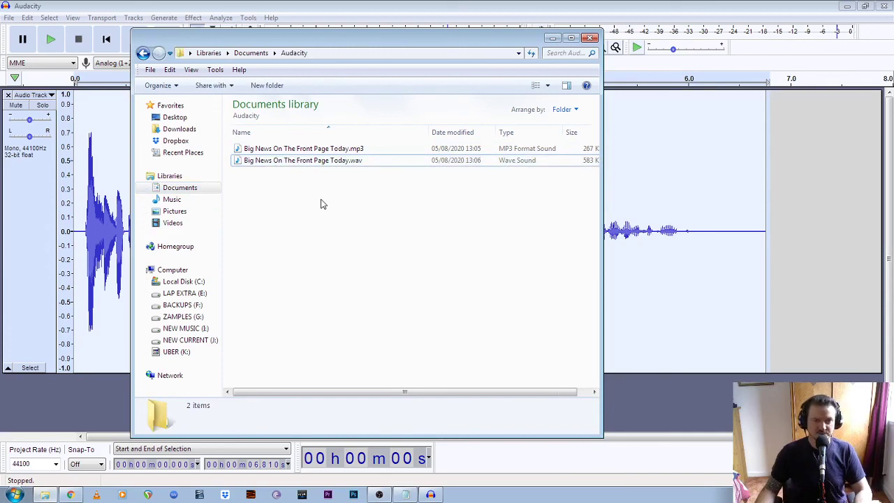